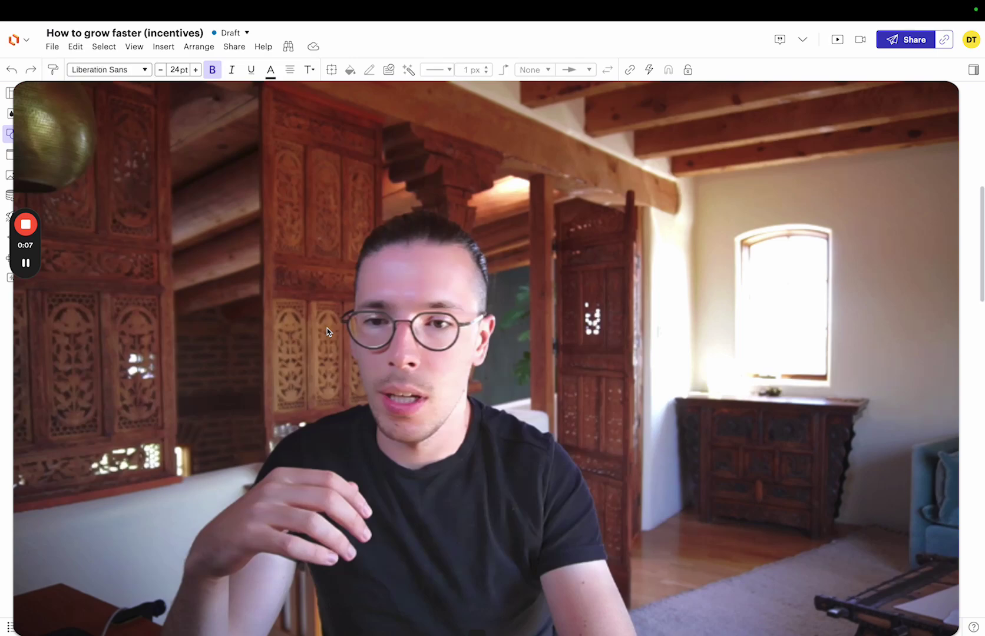
# Step: Examine the heading about growing SaaS faster and the Specificity branch of the diagram at a larger zoom
pyautogui.scroll(-1, 317, 393)
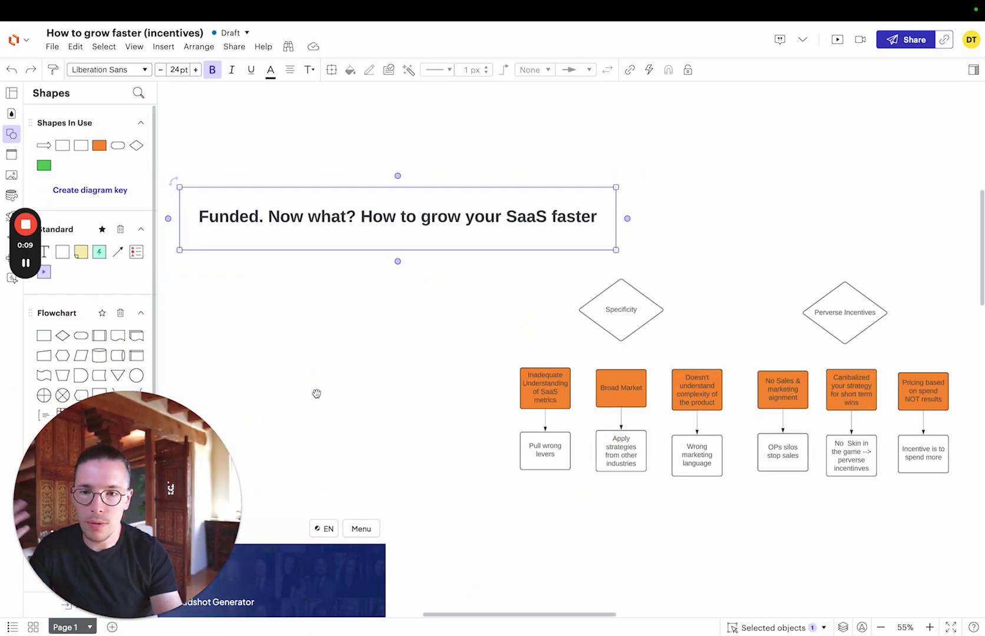
pyautogui.click(370, 377)
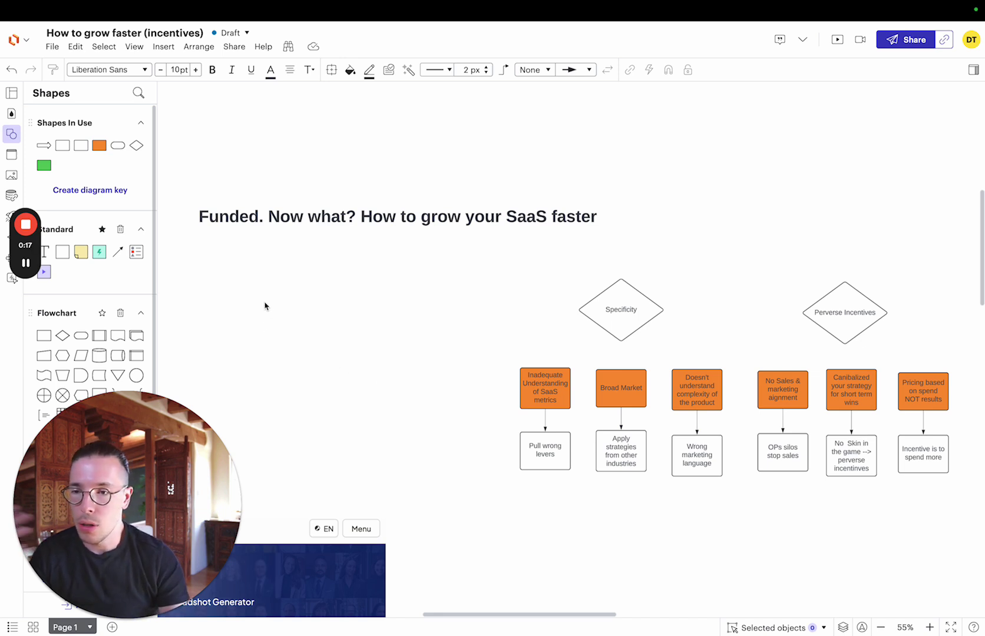
pyautogui.scroll(-1, 264, 305)
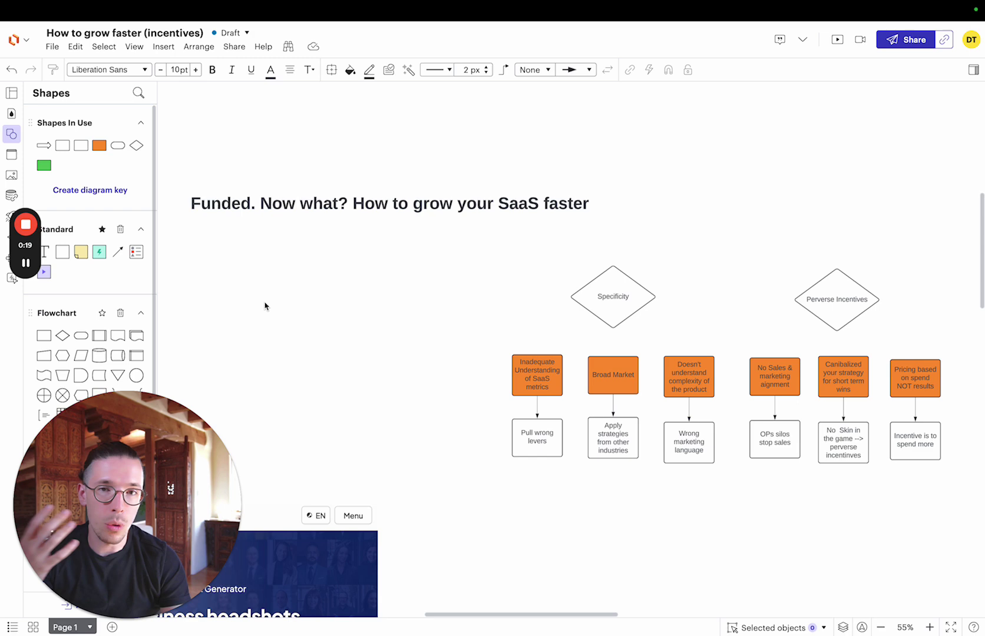
pyautogui.hscroll(10, 265, 306)
pyautogui.scroll(-3, 265, 306)
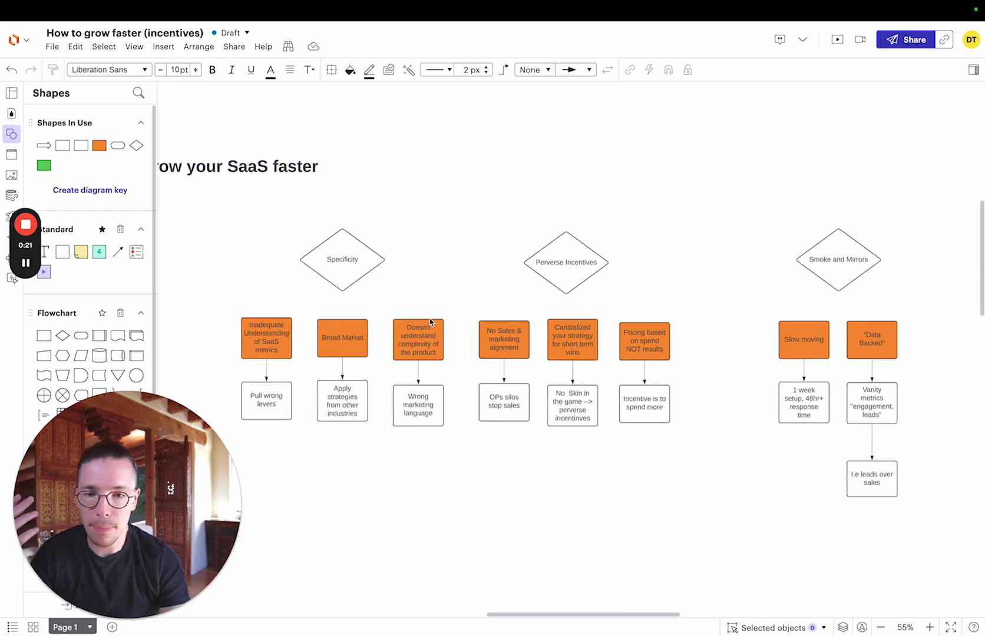
pyautogui.hscroll(-5, 430, 322)
pyautogui.keyDown('ctrl'); pyautogui.scroll(5, 431, 322); pyautogui.keyUp('ctrl')
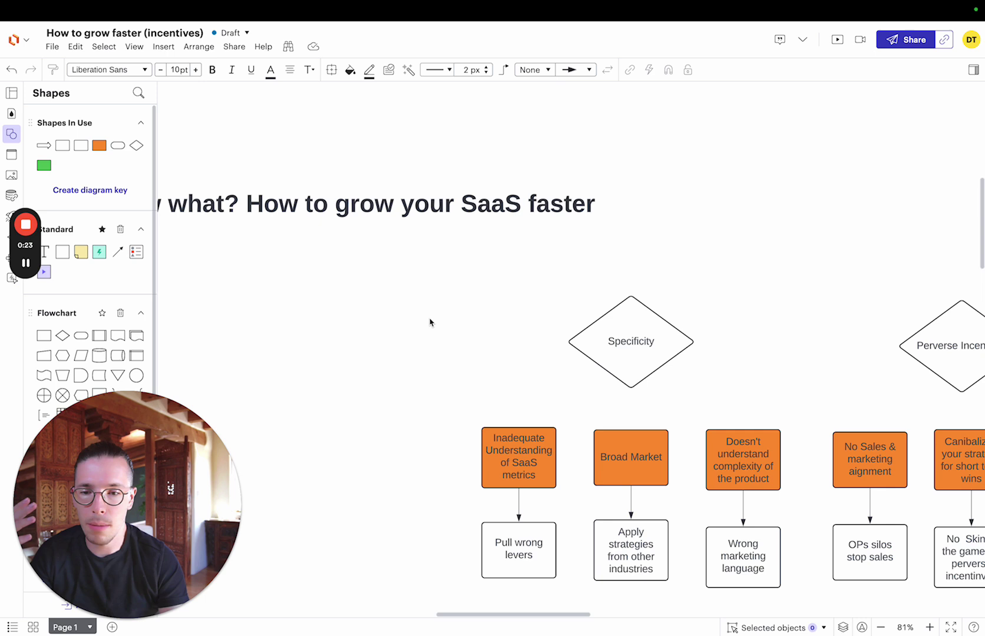
pyautogui.scroll(-2, 430, 323)
pyautogui.hscroll(-2, 430, 323)
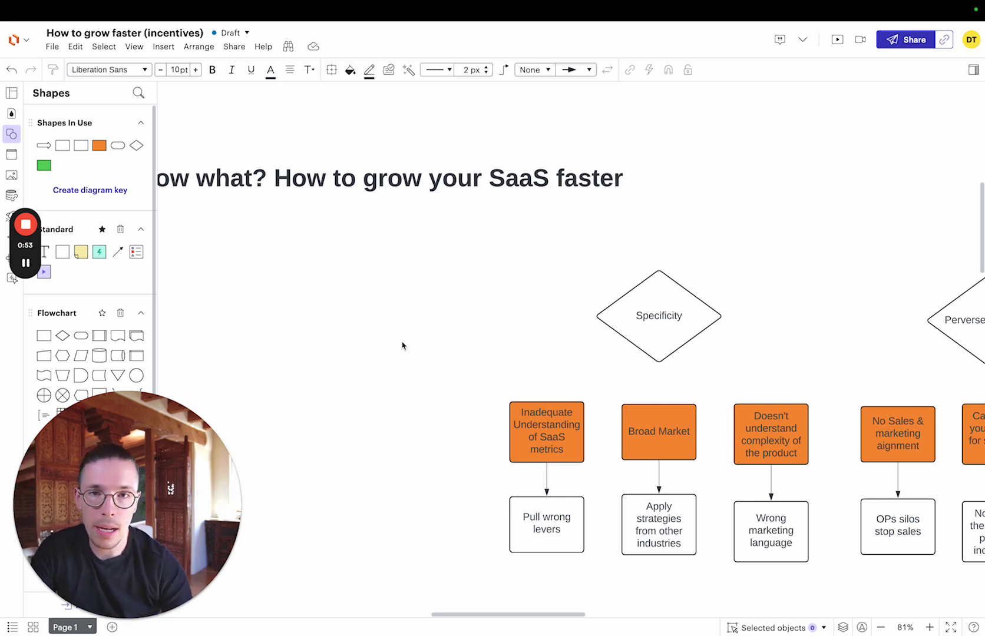
pyautogui.scroll(-1, 402, 346)
pyautogui.hscroll(-1, 403, 346)
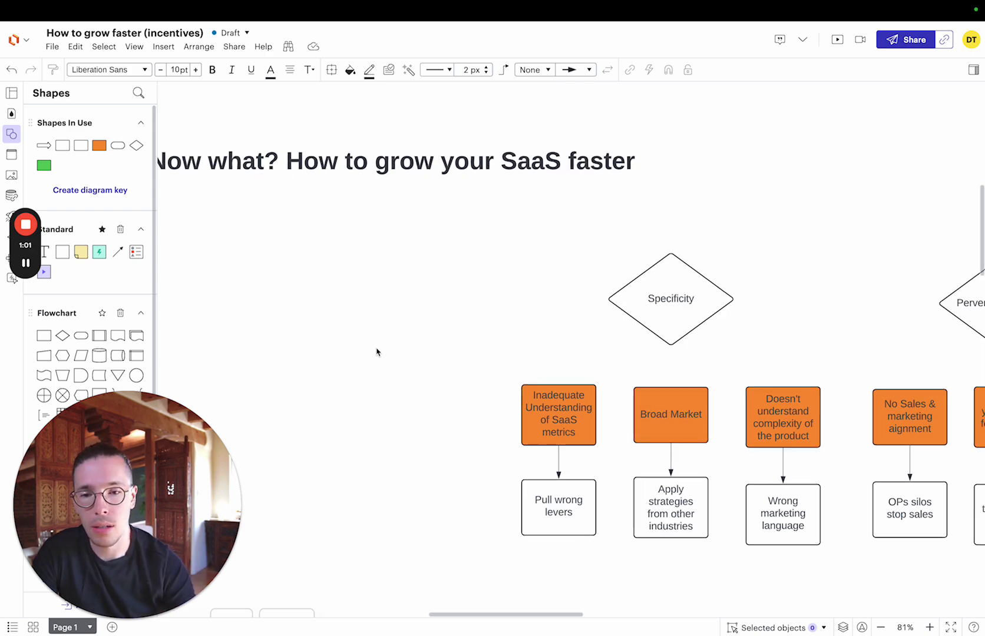
pyautogui.scroll(3, 349, 351)
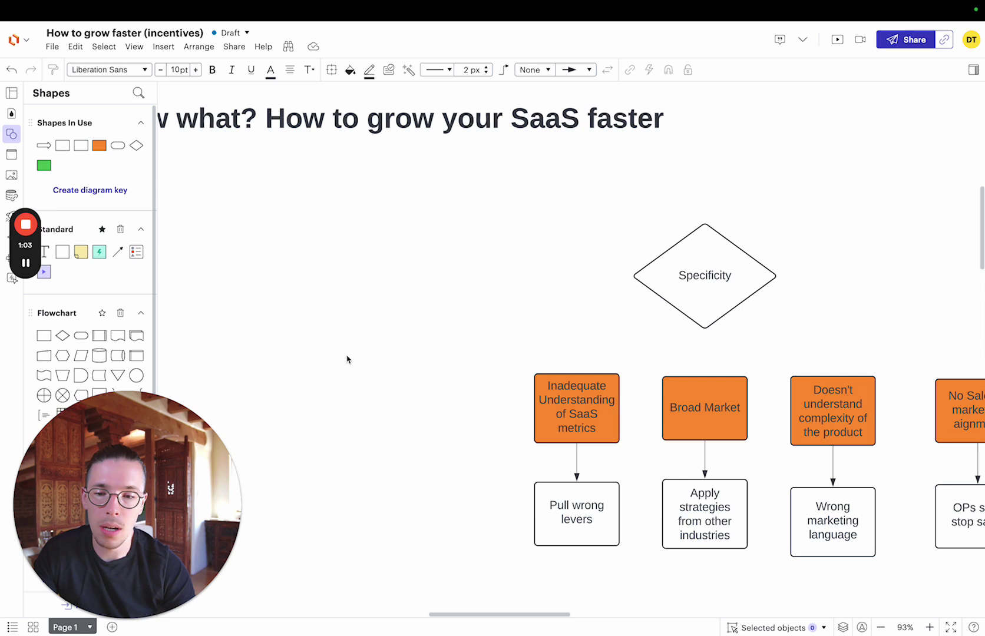
pyautogui.scroll(1, 347, 358)
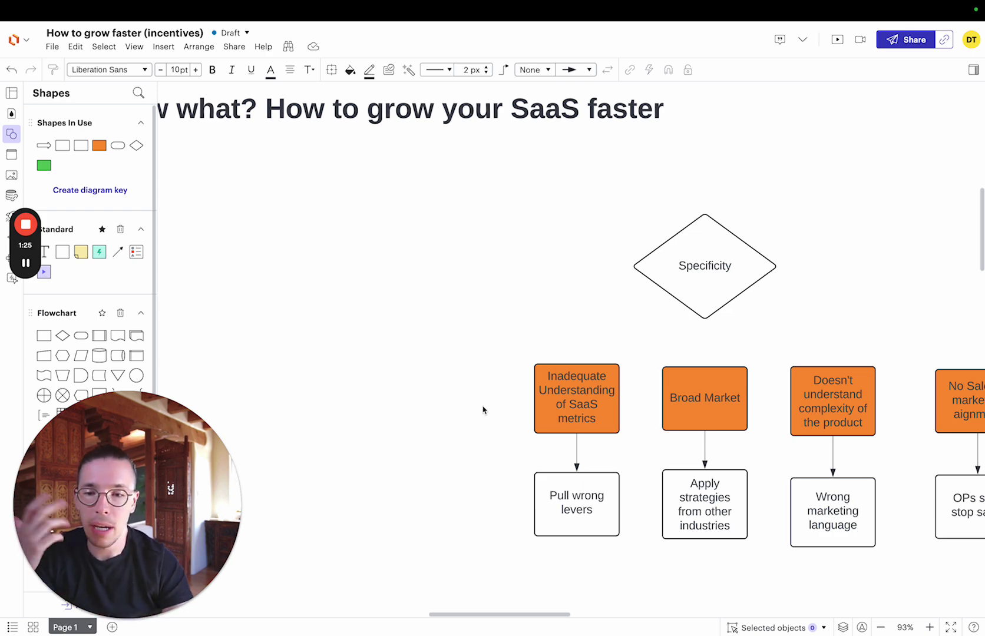
# Step: Examine the three orange Specificity problem boxes and the consequence box beneath each, including "Apply strategies from other industries"
pyautogui.moveTo(483, 410); pyautogui.dragTo(564, 513)
pyautogui.click(434, 489)
pyautogui.hscroll(2, 434, 492)
pyautogui.scroll(-1, 434, 492)
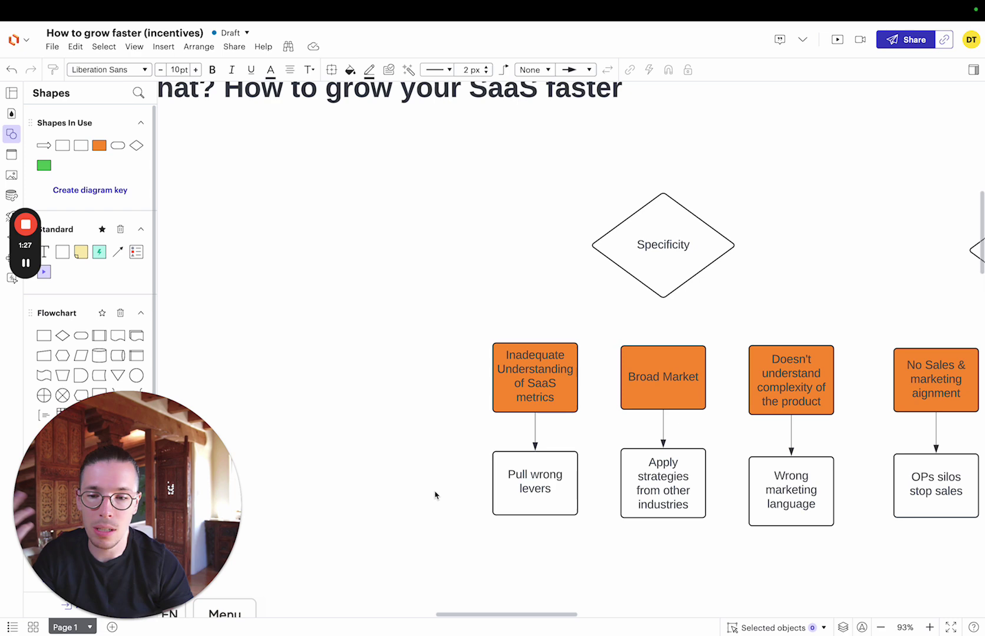
pyautogui.hscroll(1, 421, 495)
pyautogui.scroll(1, 421, 495)
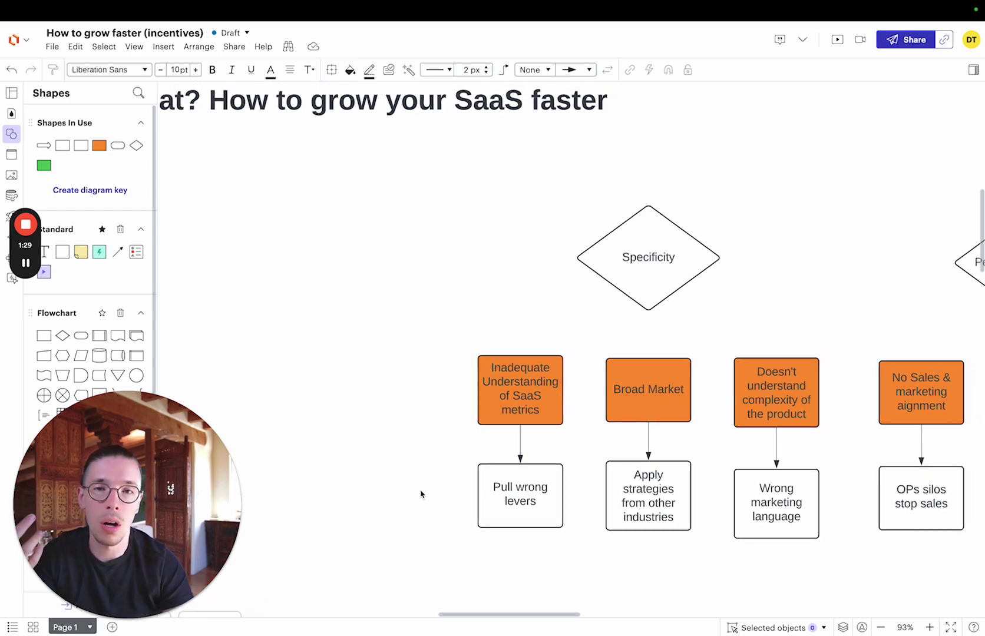
pyautogui.hscroll(3, 386, 453)
pyautogui.scroll(-1, 386, 453)
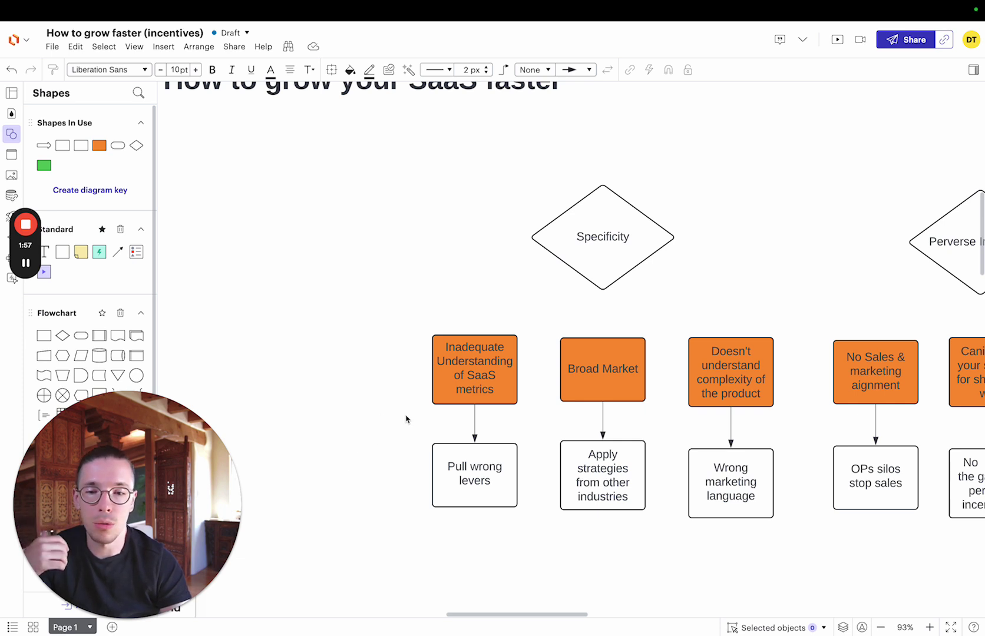
pyautogui.click(618, 492)
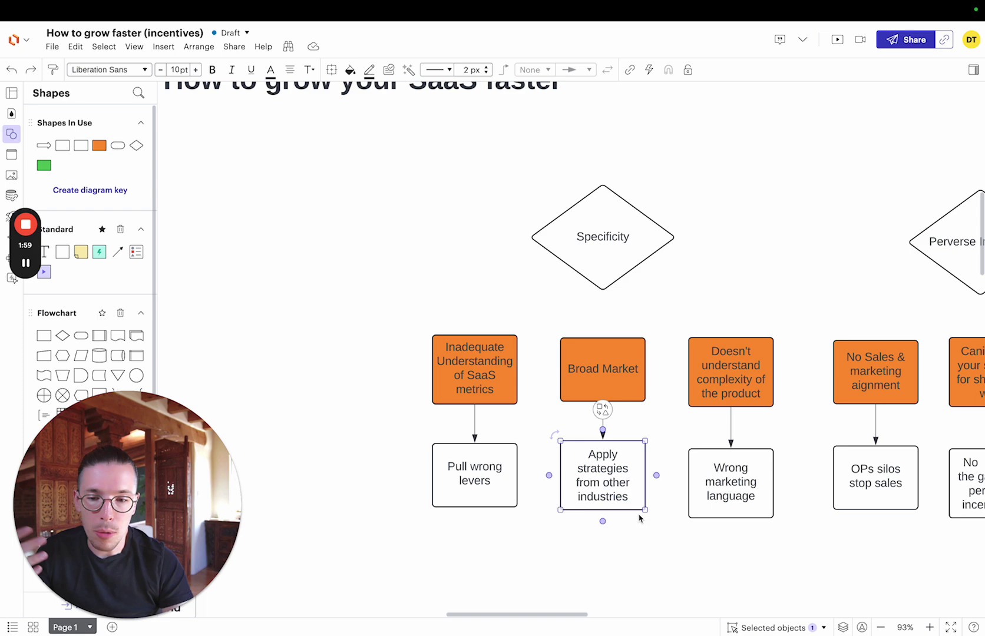
pyautogui.hscroll(2, 611, 532)
pyautogui.scroll(-1, 611, 532)
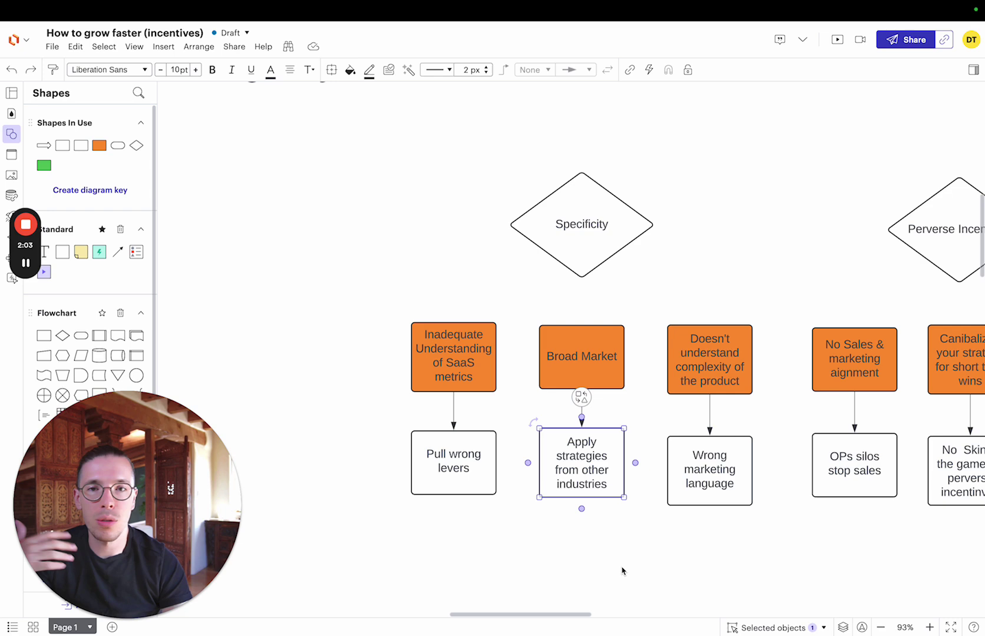
pyautogui.click(636, 555)
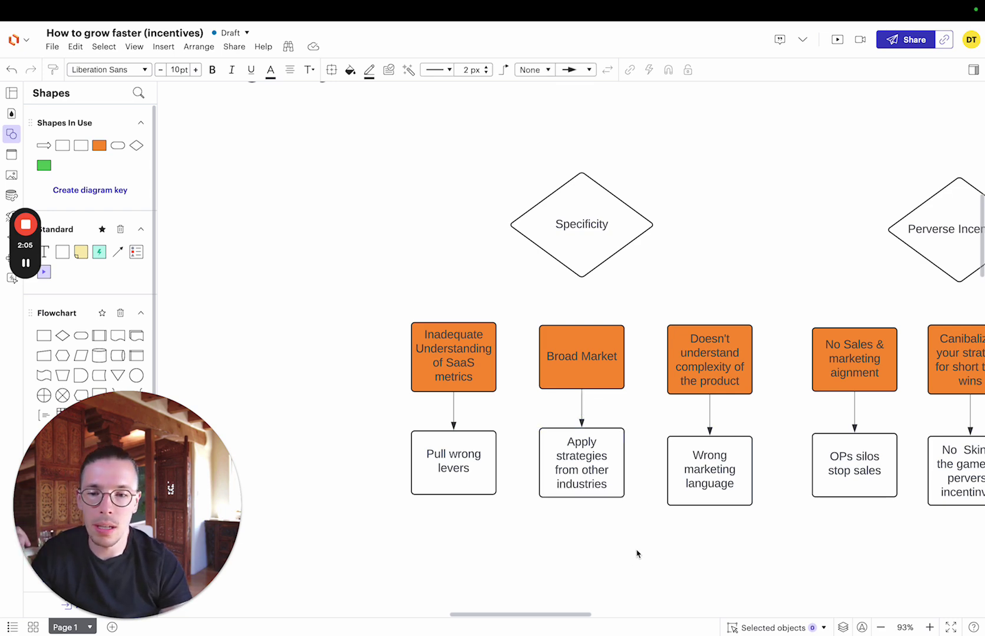
pyautogui.hscroll(3, 637, 554)
pyautogui.scroll(1, 636, 554)
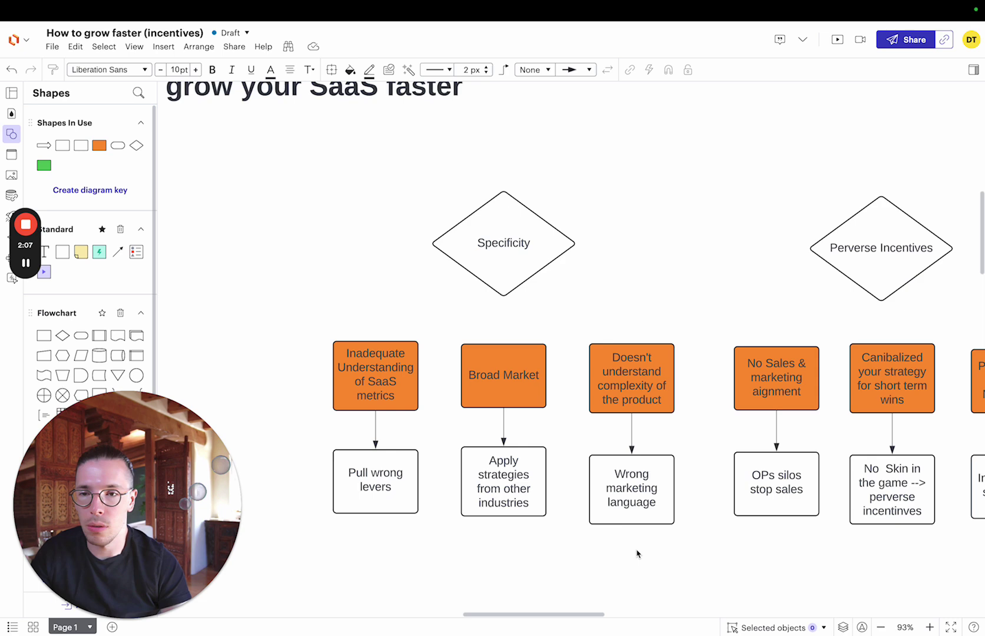
pyautogui.hscroll(1, 637, 553)
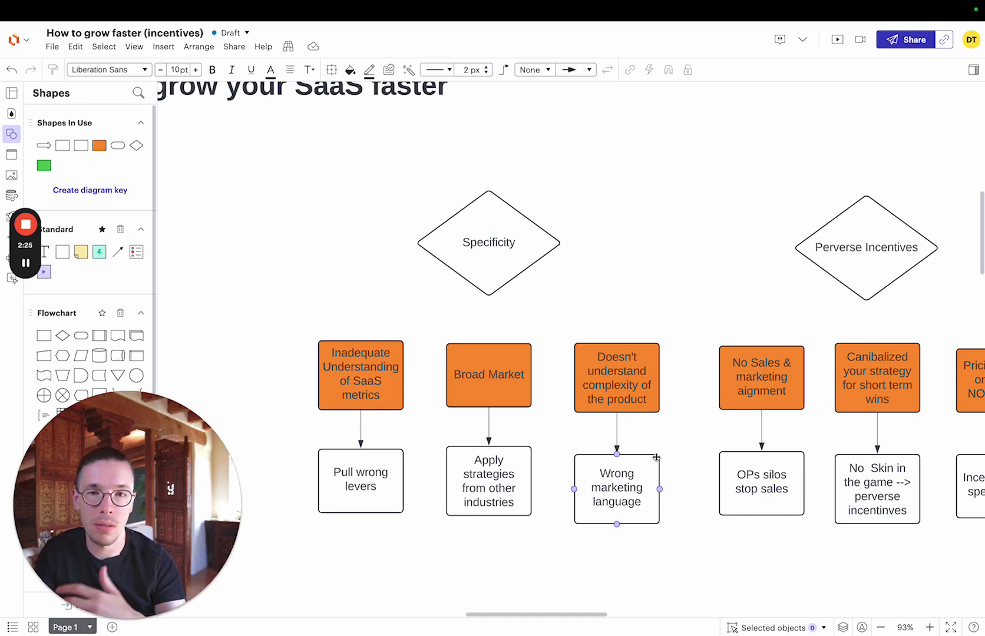
# Step: Nudge the "No Skin in the game" box slightly upward in the Perverse Incentives branch and deselect it
pyautogui.hscroll(5, 656, 457)
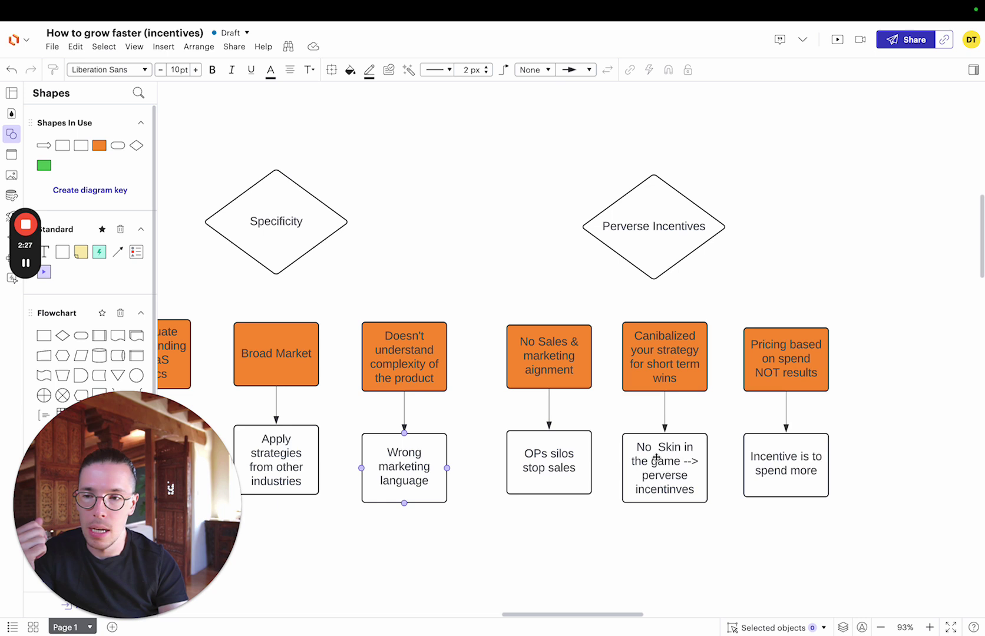
pyautogui.hscroll(1, 656, 457)
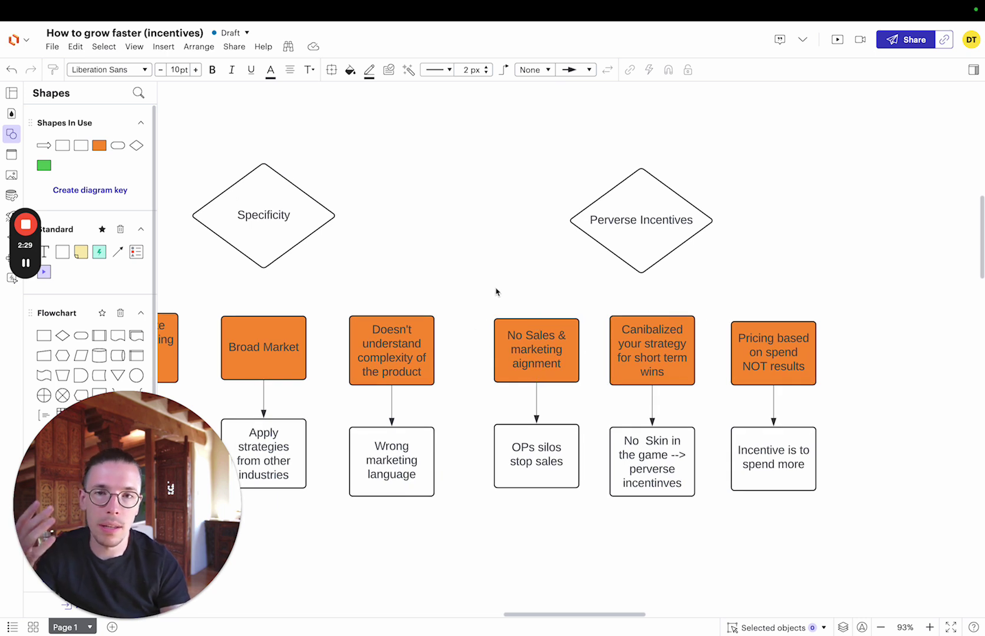
pyautogui.click(165, 511)
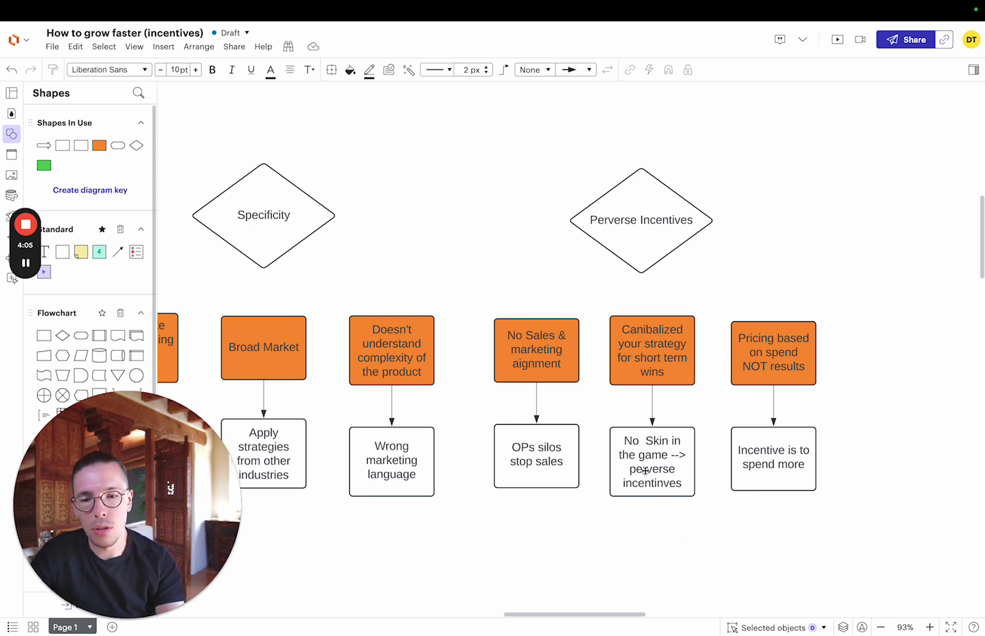
pyautogui.moveTo(651, 473); pyautogui.dragTo(650, 472)
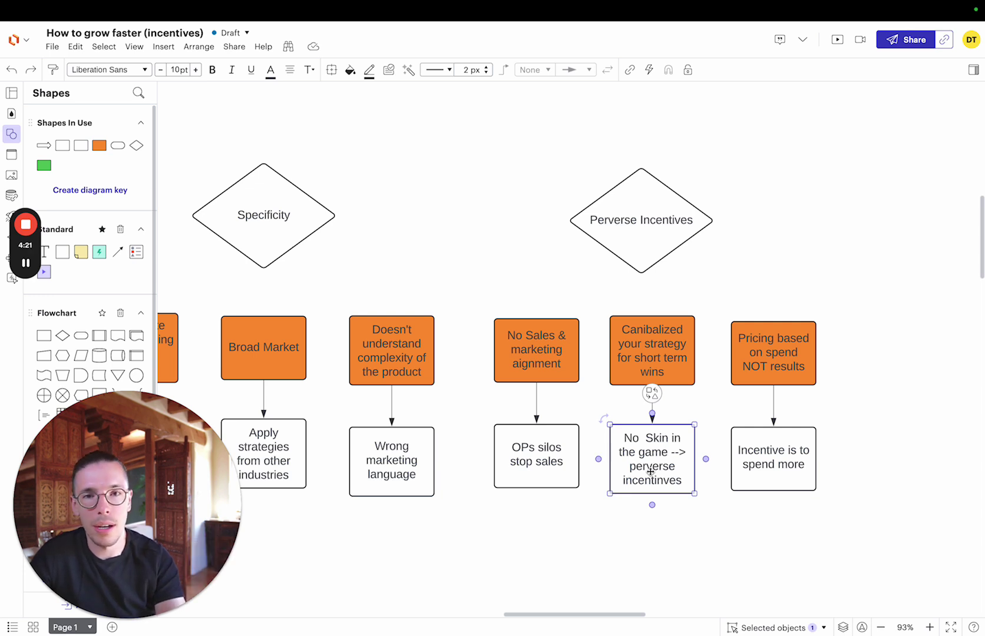
pyautogui.click(665, 546)
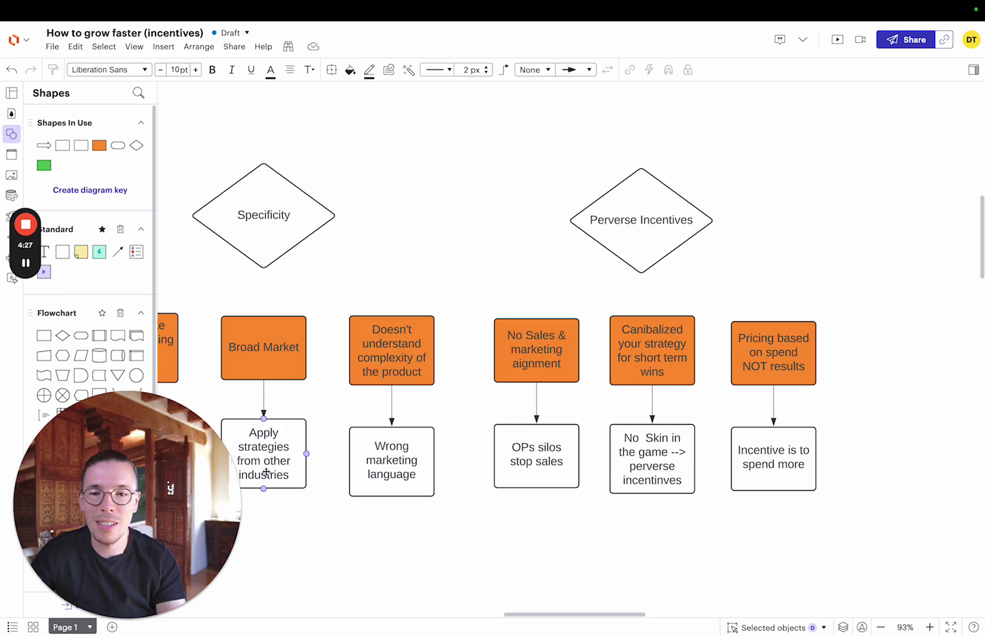
pyautogui.click(155, 486)
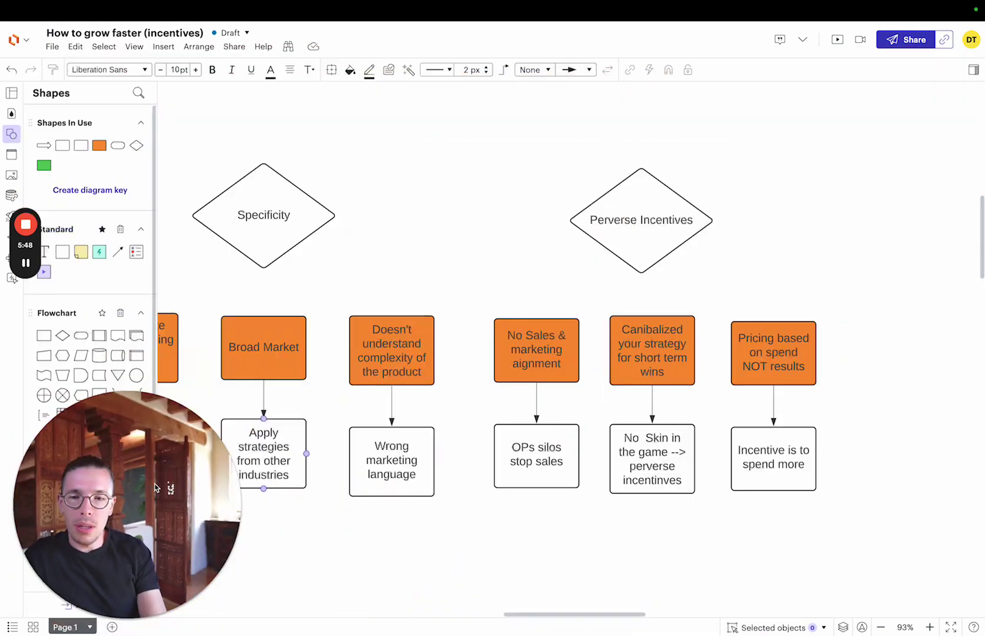
pyautogui.click(155, 485)
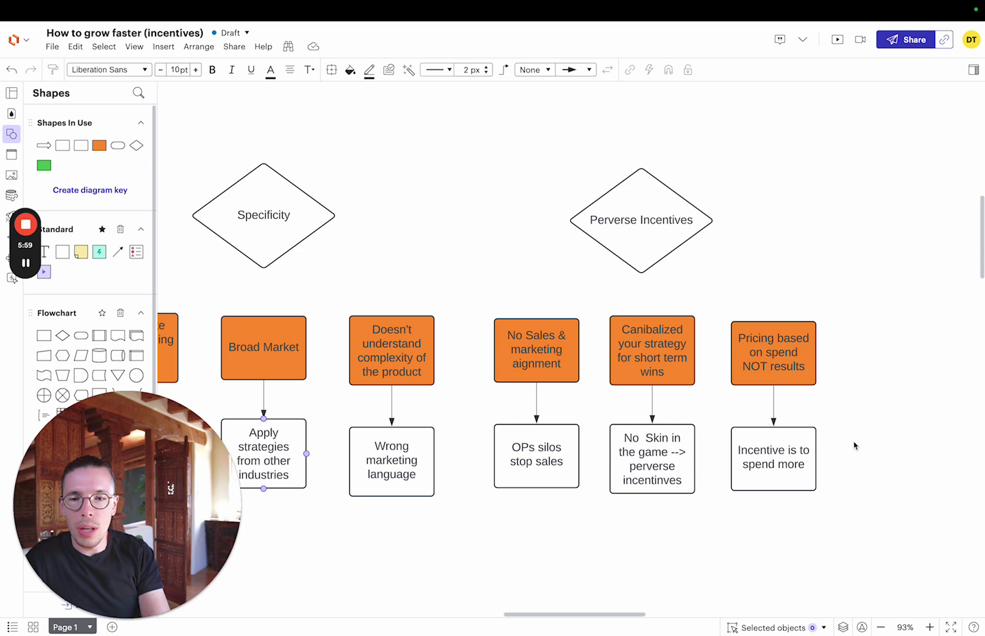
# Step: Examine the HeadshotPro landing page image below the diagram, from its headline and three steps to the pricing section
pyautogui.hscroll(-3, 854, 446)
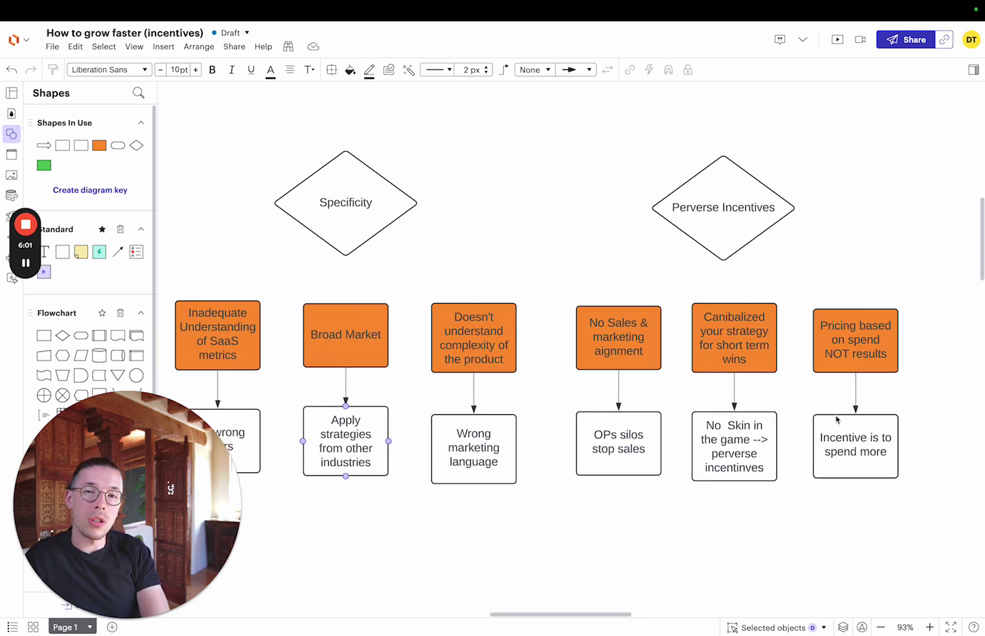
pyautogui.hscroll(-5, 837, 420)
pyautogui.scroll(-2, 837, 419)
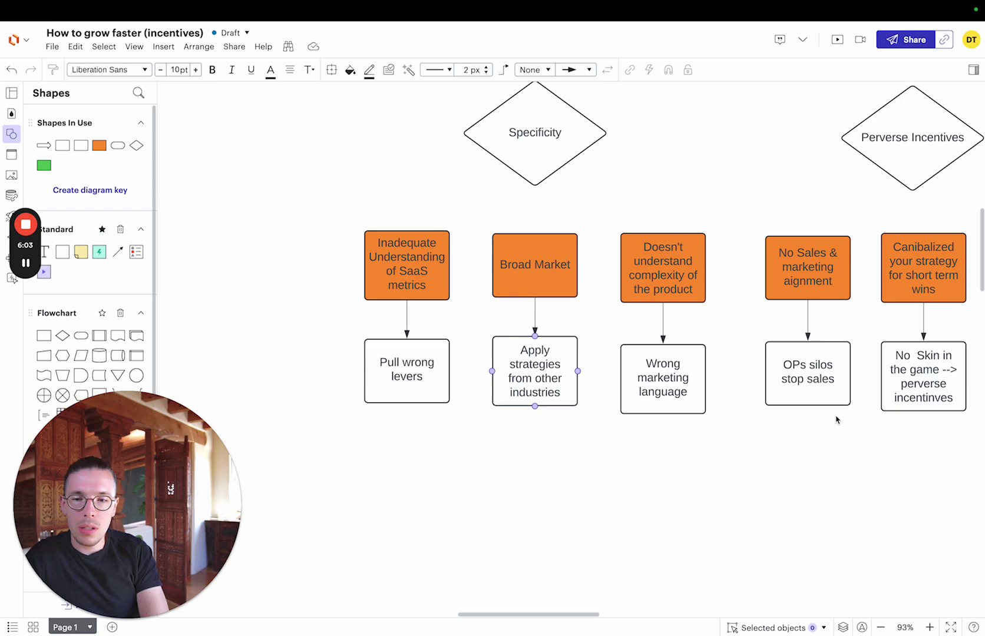
pyautogui.scroll(-8, 837, 420)
pyautogui.hscroll(-8, 837, 420)
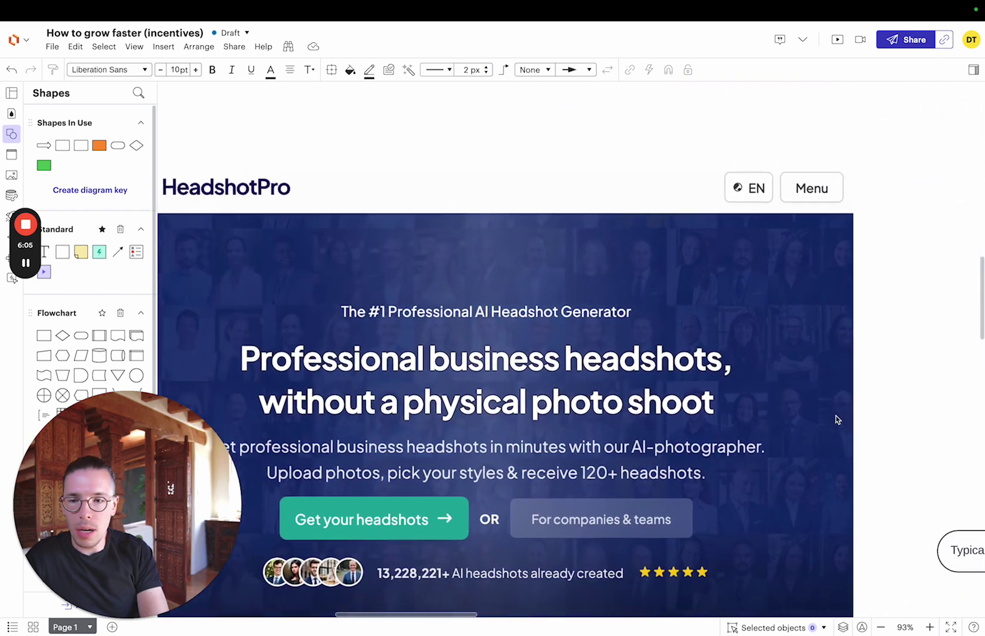
pyautogui.scroll(-2, 838, 419)
pyautogui.hscroll(-3, 838, 420)
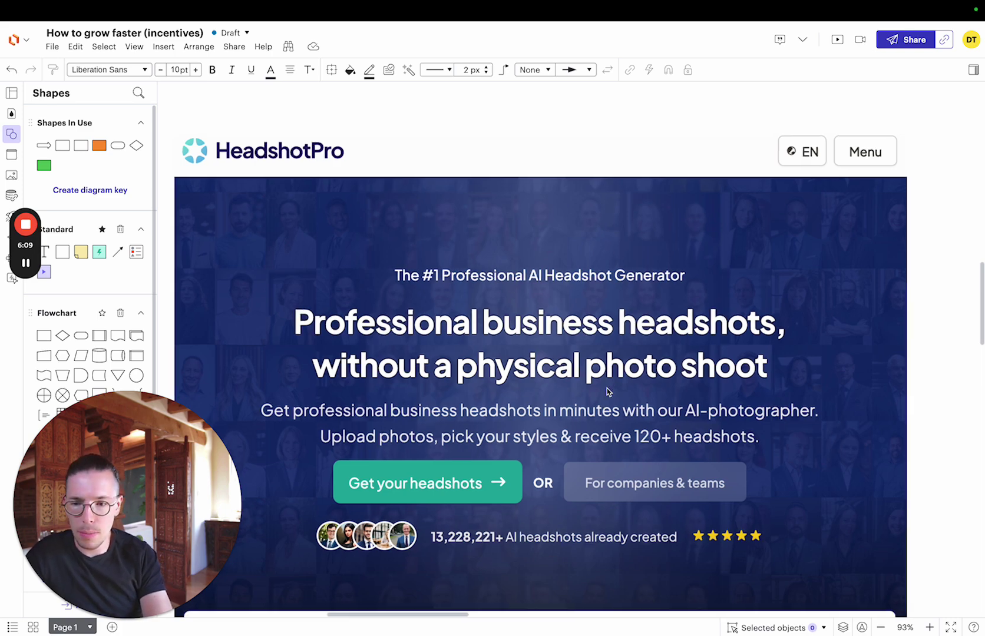
pyautogui.scroll(-5, 608, 390)
pyautogui.hscroll(-1, 608, 391)
pyautogui.scroll(-6, 607, 391)
pyautogui.hscroll(-1, 608, 392)
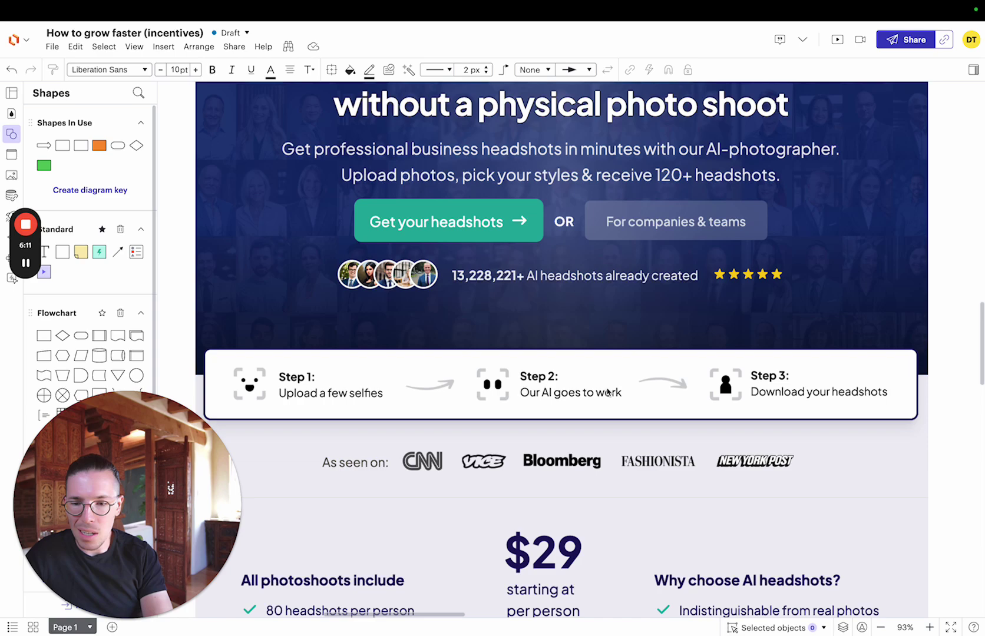
pyautogui.scroll(4, 608, 391)
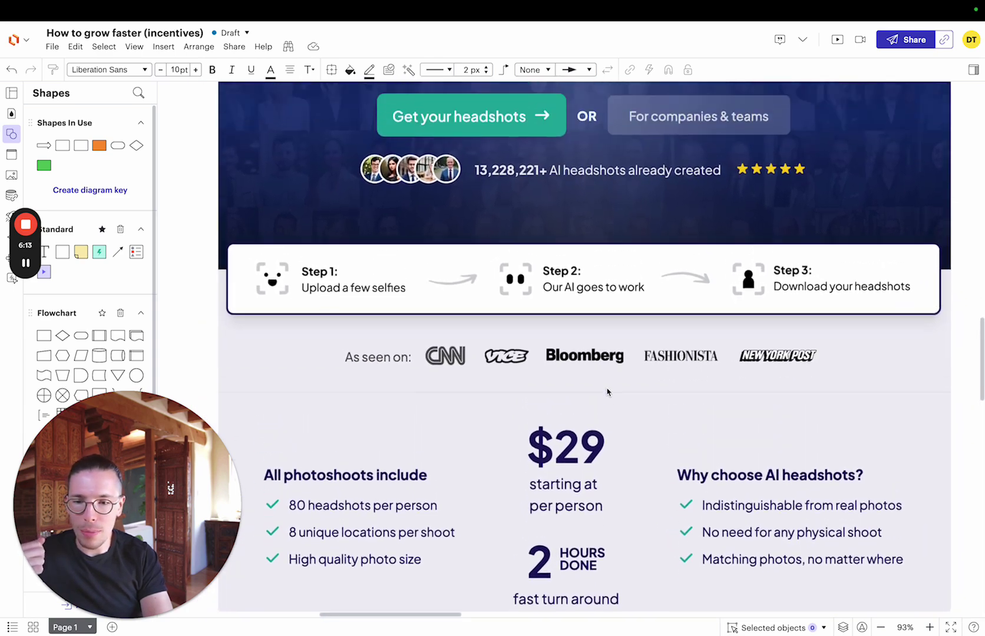
pyautogui.scroll(3, 608, 392)
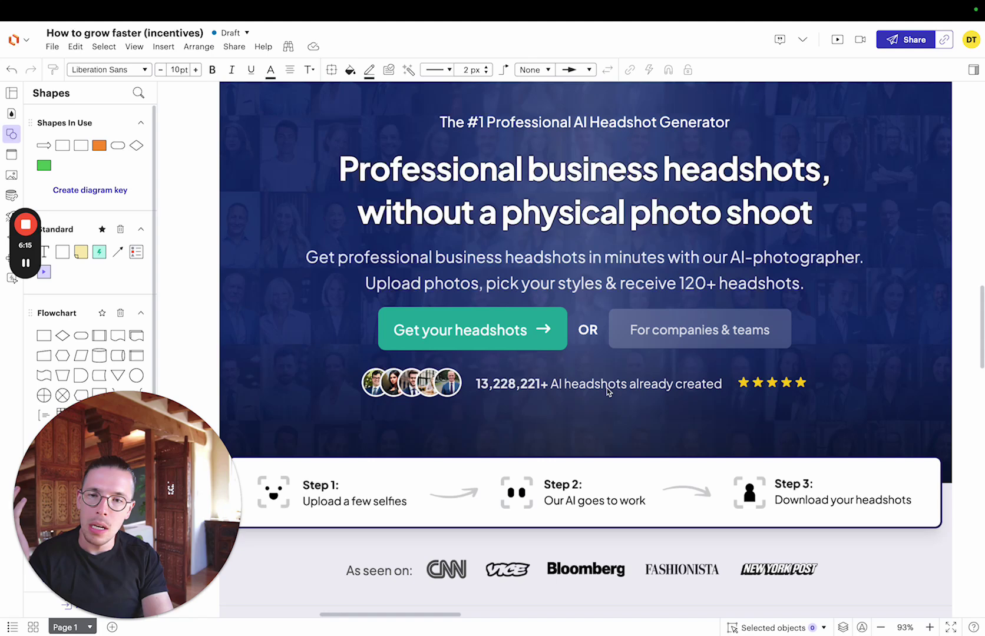
pyautogui.scroll(2, 607, 391)
pyautogui.hscroll(-1, 608, 391)
pyautogui.scroll(1, 608, 392)
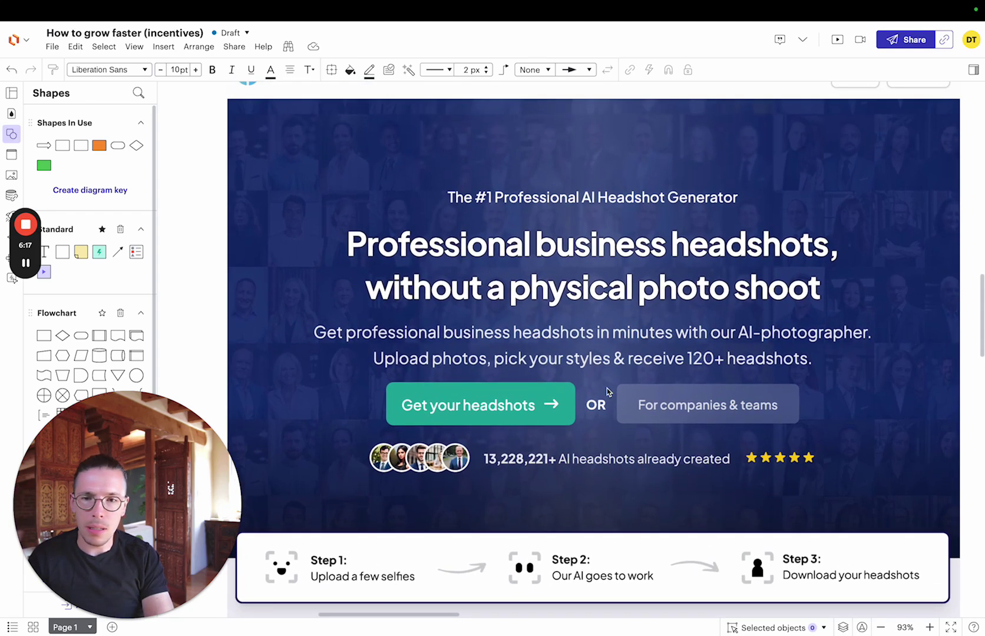
pyautogui.scroll(-7, 606, 419)
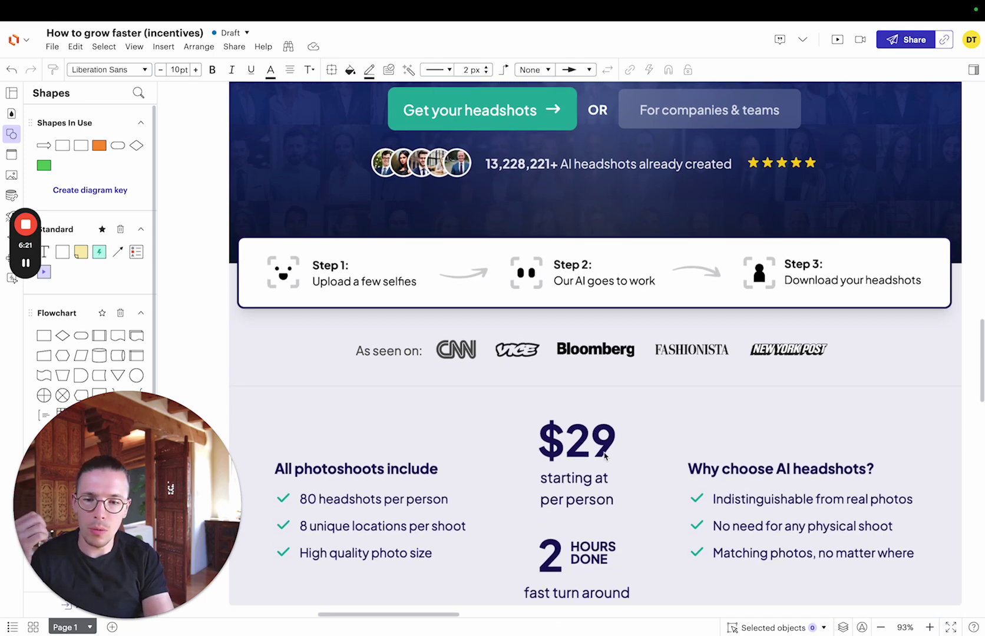
# Step: Find the "Typical 3 Month Agency Relationship" flowchart beside the HeadshotPro image and view its first boxes
pyautogui.scroll(-6, 604, 456)
pyautogui.hscroll(10, 604, 456)
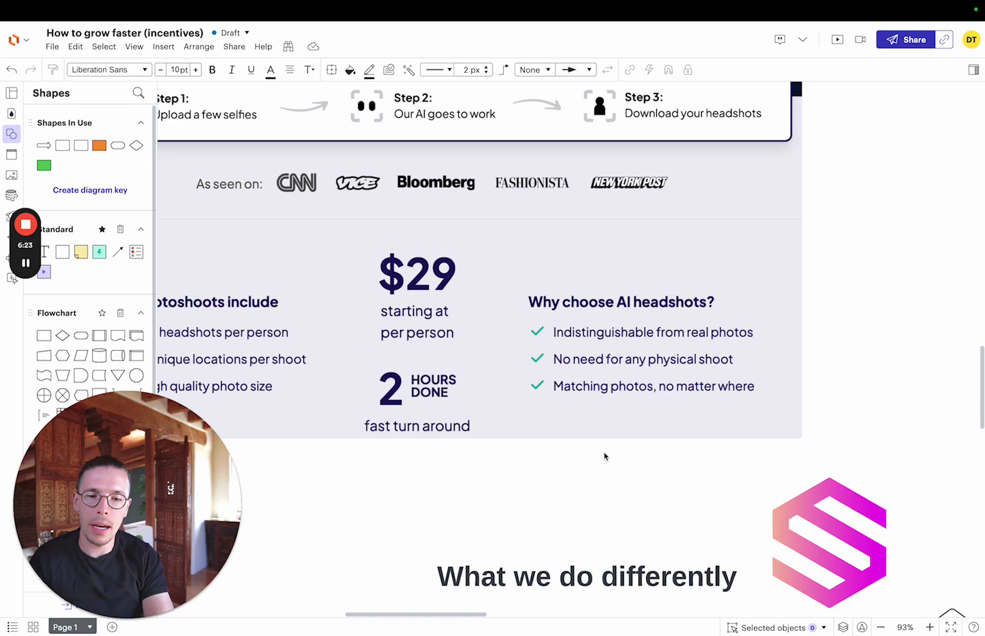
pyautogui.scroll(7, 604, 455)
pyautogui.hscroll(10, 604, 457)
pyautogui.scroll(3, 604, 457)
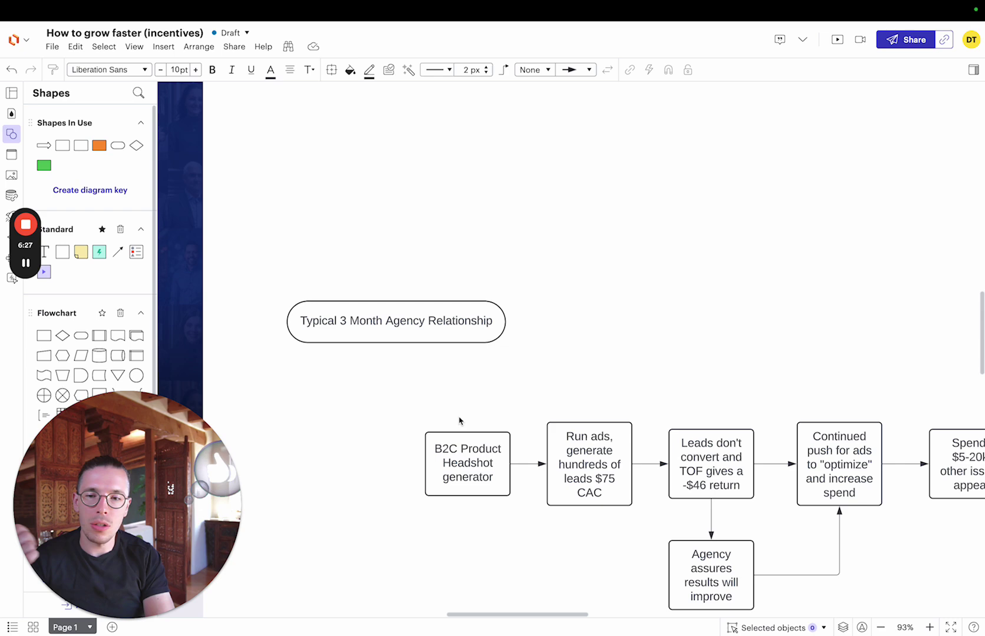
# Step: Examine the agency flowchart's opening boxes alongside the steps and pricing on the HeadshotPro landing page image
pyautogui.scroll(-2, 459, 421)
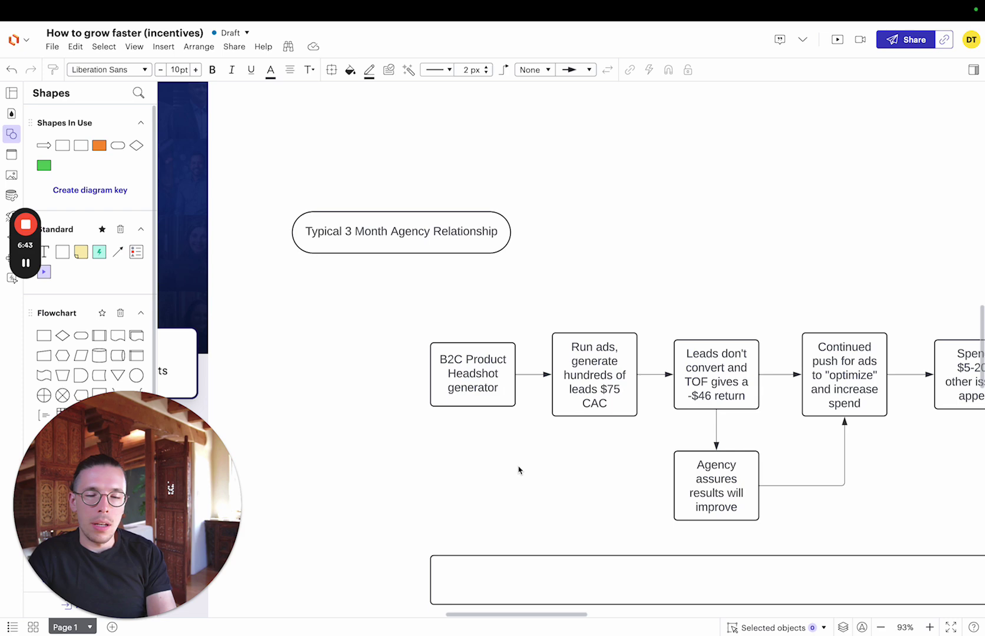
pyautogui.hscroll(2, 519, 469)
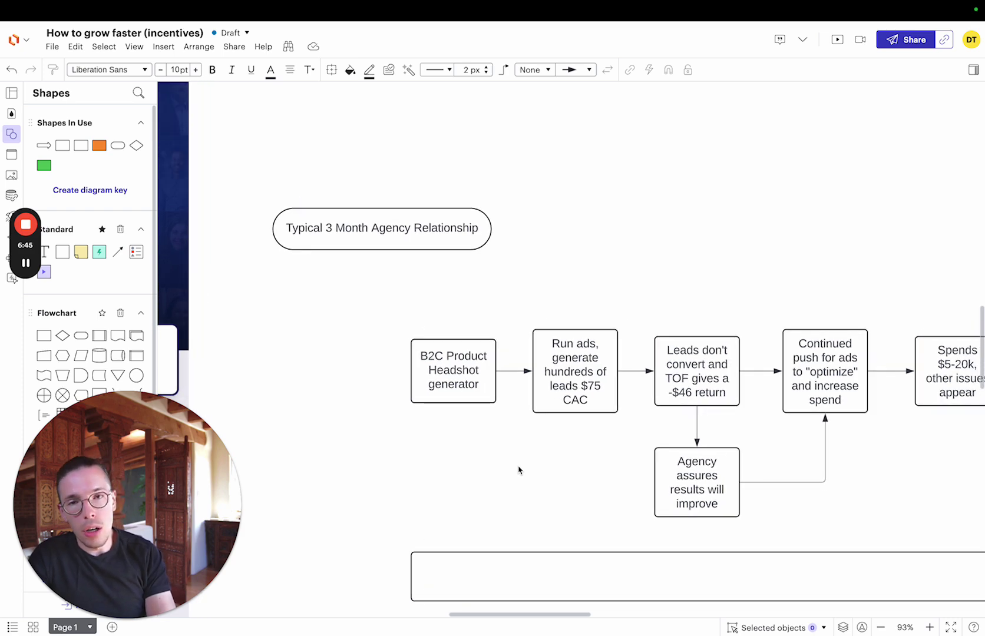
pyautogui.hscroll(-15, 519, 470)
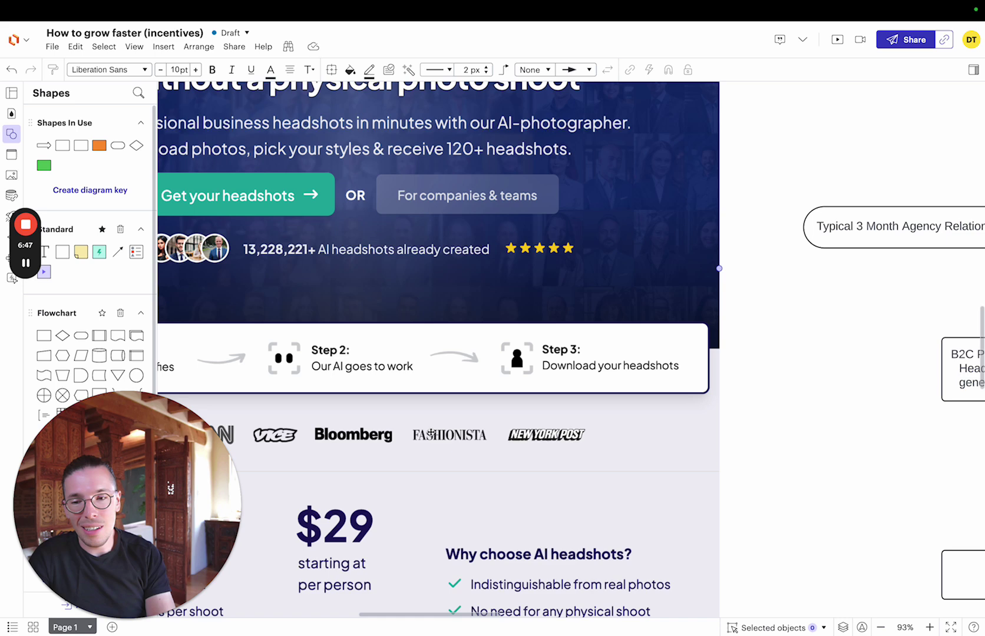
pyautogui.hscroll(-3, 431, 434)
pyautogui.scroll(-1, 432, 434)
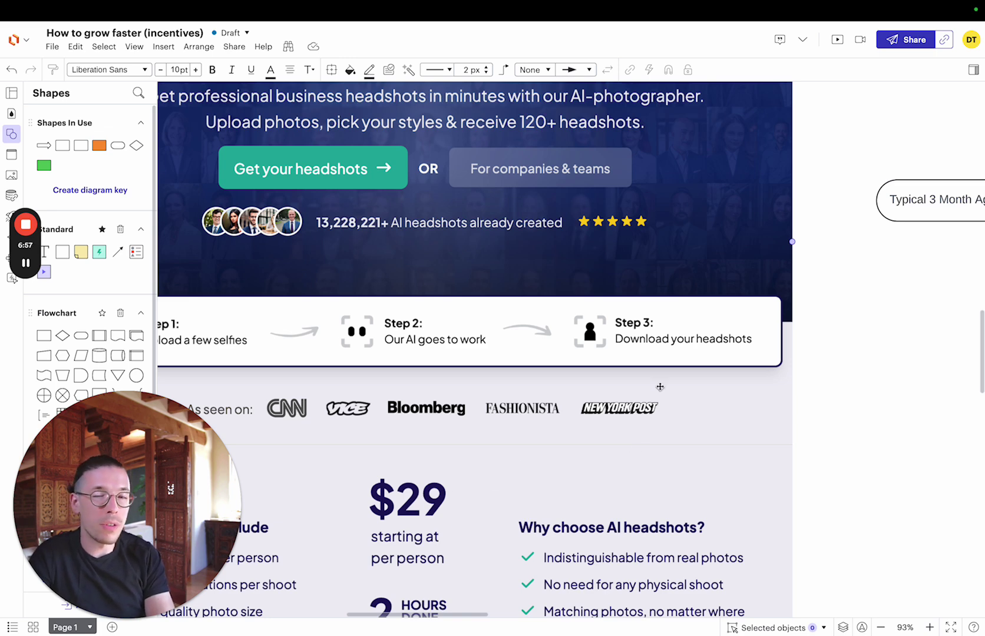
pyautogui.hscroll(10, 660, 386)
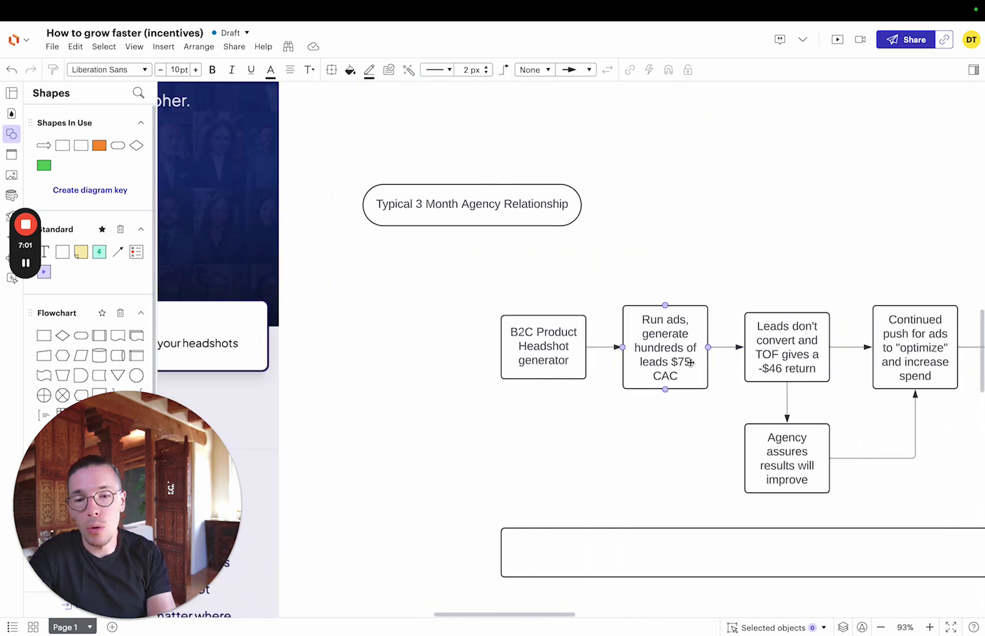
pyautogui.hscroll(2, 705, 371)
pyautogui.scroll(-1, 705, 372)
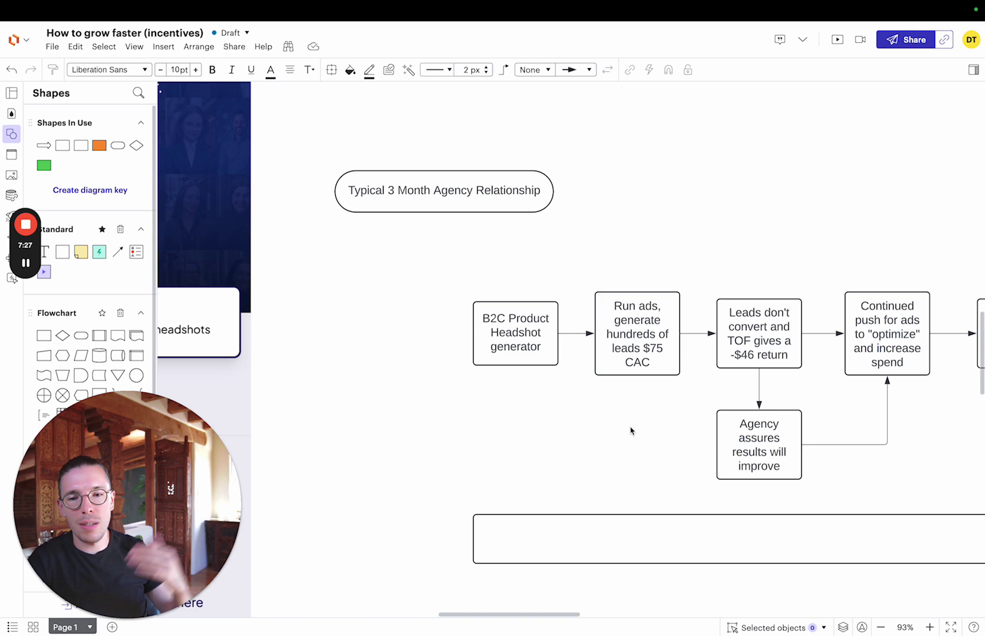
# Step: Highlight the "Agency assures results will improve" box in the agency flowchart, and clear the selection
pyautogui.click(753, 428)
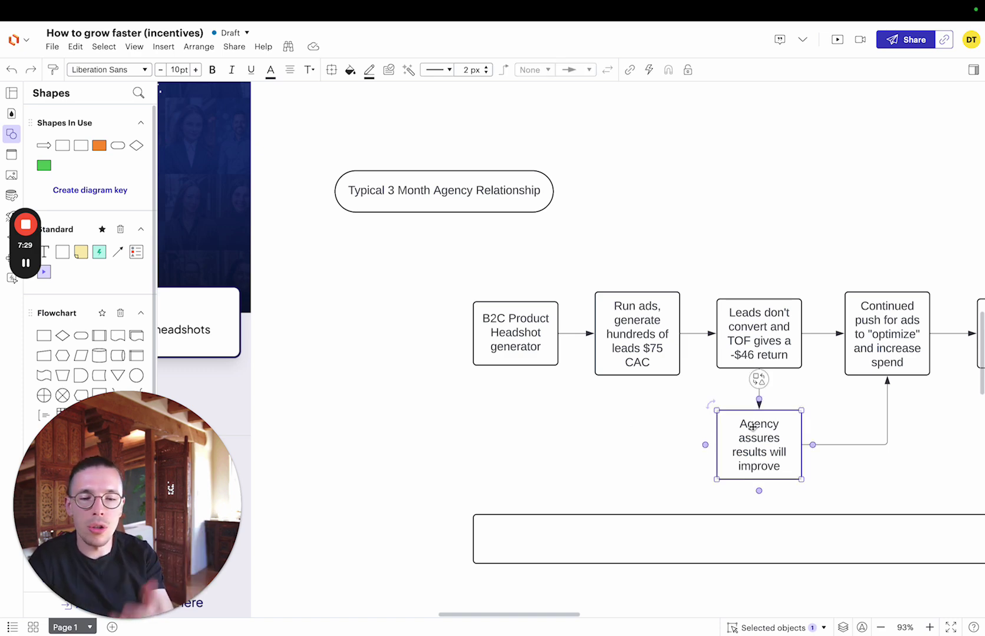
pyautogui.hscroll(2, 753, 428)
pyautogui.scroll(-1, 753, 427)
pyautogui.hscroll(2, 753, 427)
pyautogui.click(823, 449)
pyautogui.hscroll(2, 822, 449)
pyautogui.scroll(1, 822, 449)
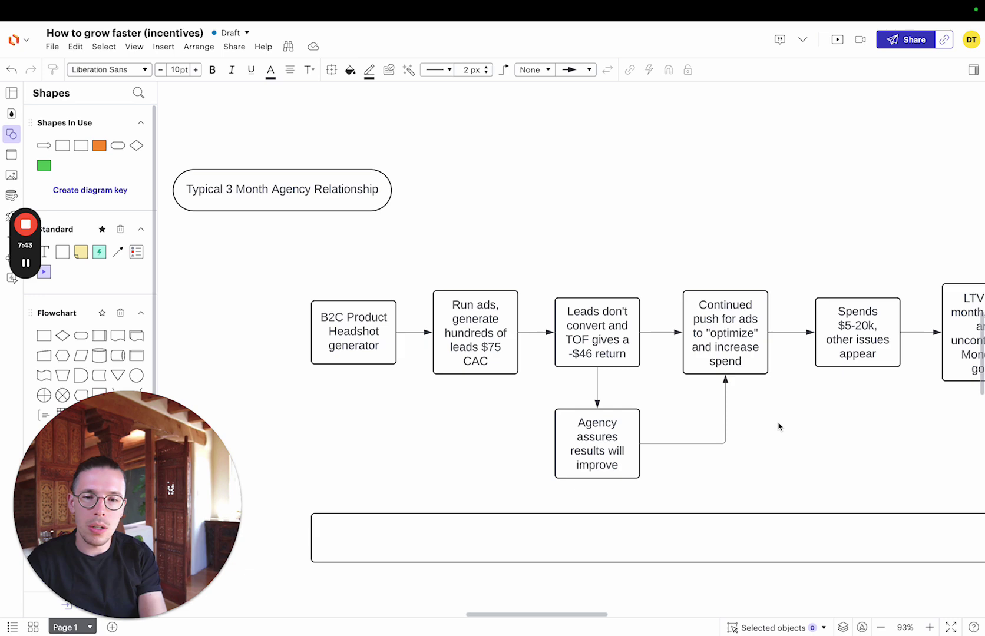
# Step: Highlight the "Spends $5-20k, other issues appear" box and the "LTV is 1 month" box in the agency flowchart
pyautogui.hscroll(5, 759, 458)
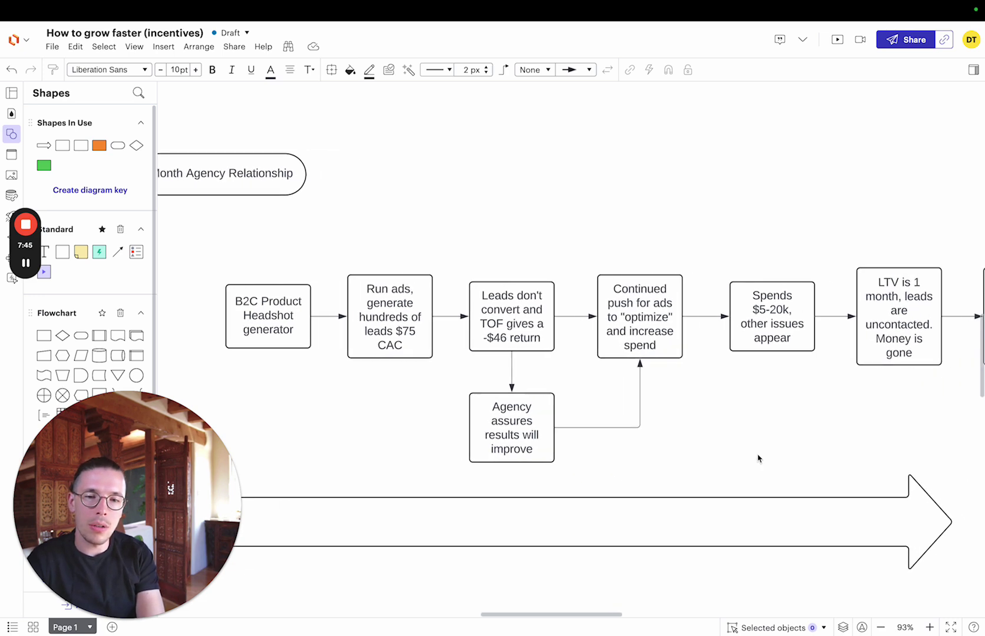
pyautogui.hscroll(3, 758, 459)
pyautogui.click(671, 327)
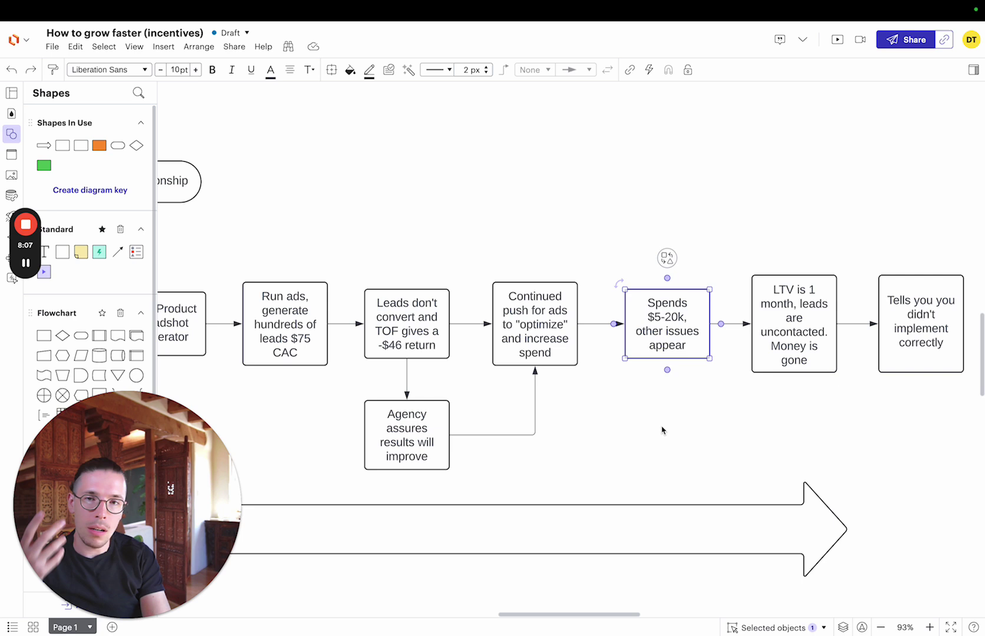
pyautogui.hscroll(3, 662, 430)
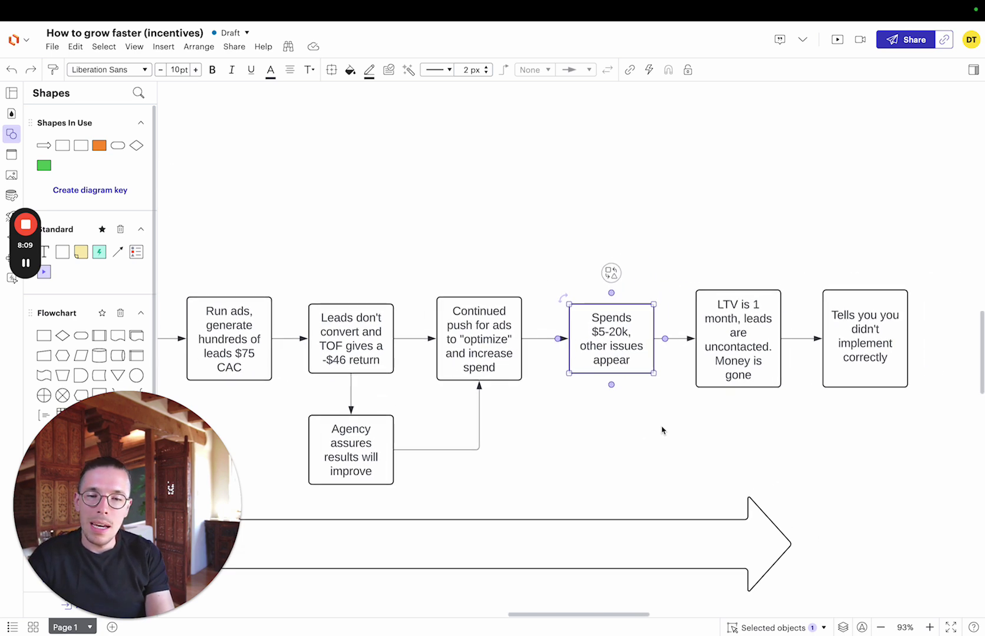
pyautogui.click(739, 362)
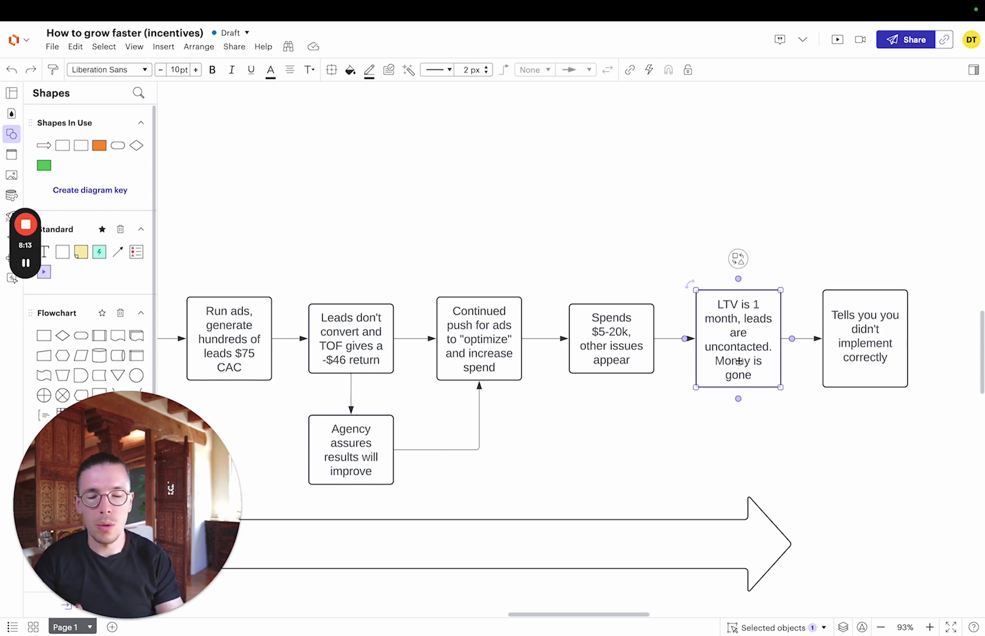
# Step: Review the HeadshotPro headline image again, return to the "LTV is 1 month" box in the agency flowchart and deselect it
pyautogui.hscroll(-15, 739, 362)
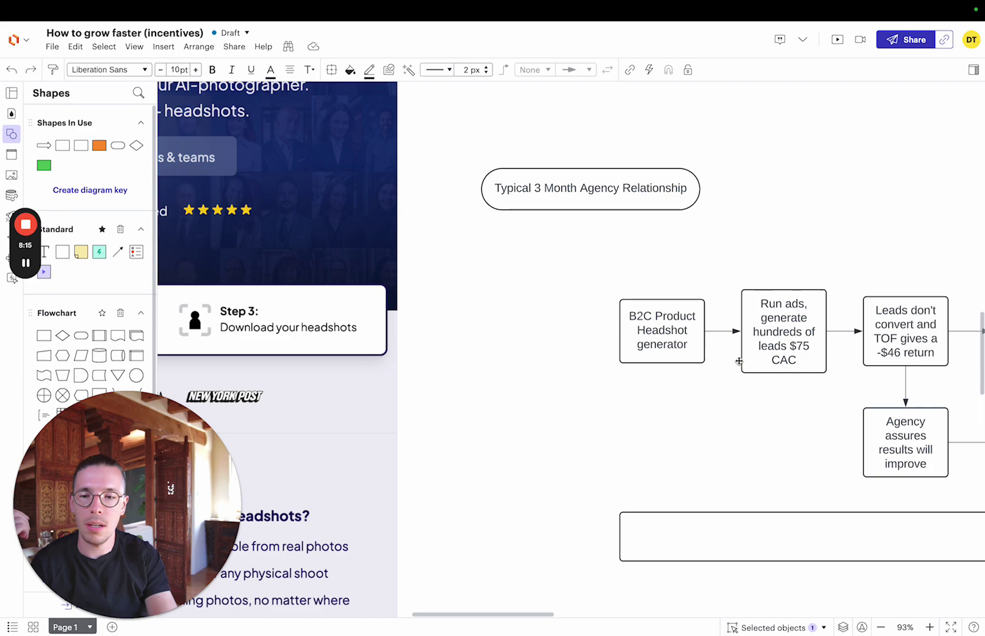
pyautogui.scroll(5, 739, 362)
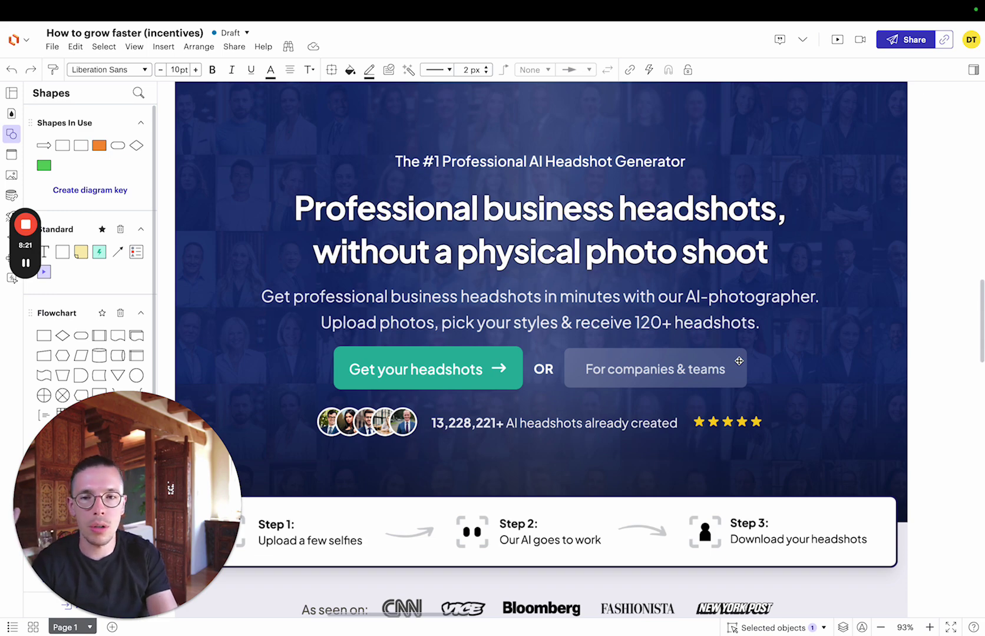
pyautogui.hscroll(4, 739, 361)
pyautogui.hscroll(10, 739, 362)
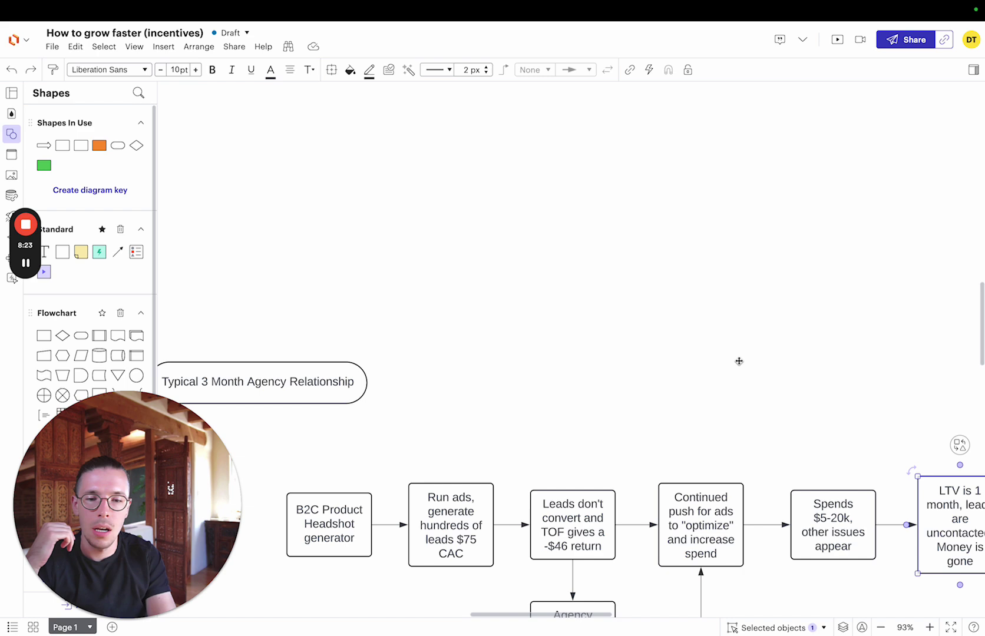
pyautogui.scroll(-3, 739, 361)
pyautogui.hscroll(1, 739, 362)
pyautogui.hscroll(2, 739, 362)
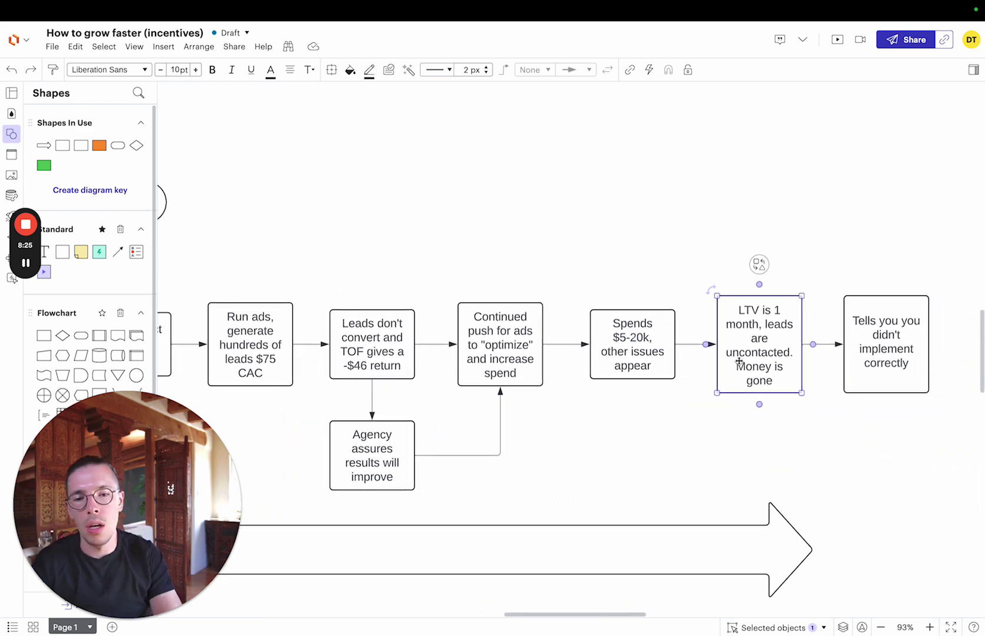
pyautogui.click(741, 429)
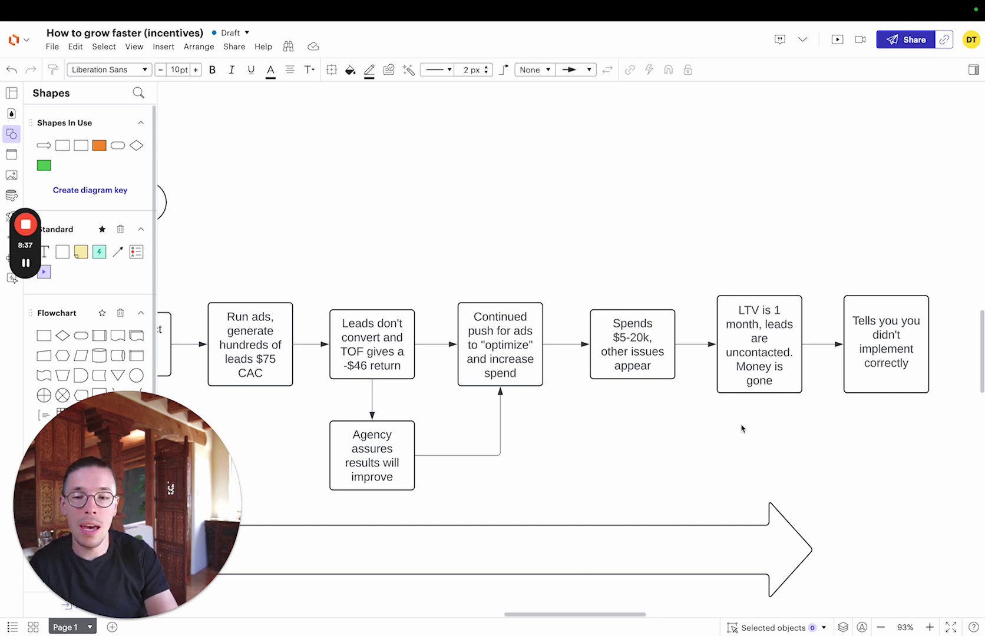
# Step: Highlight the agency flowchart's final box, "Tells you you didn't implement correctly", and clear the selection
pyautogui.hscroll(-3, 742, 429)
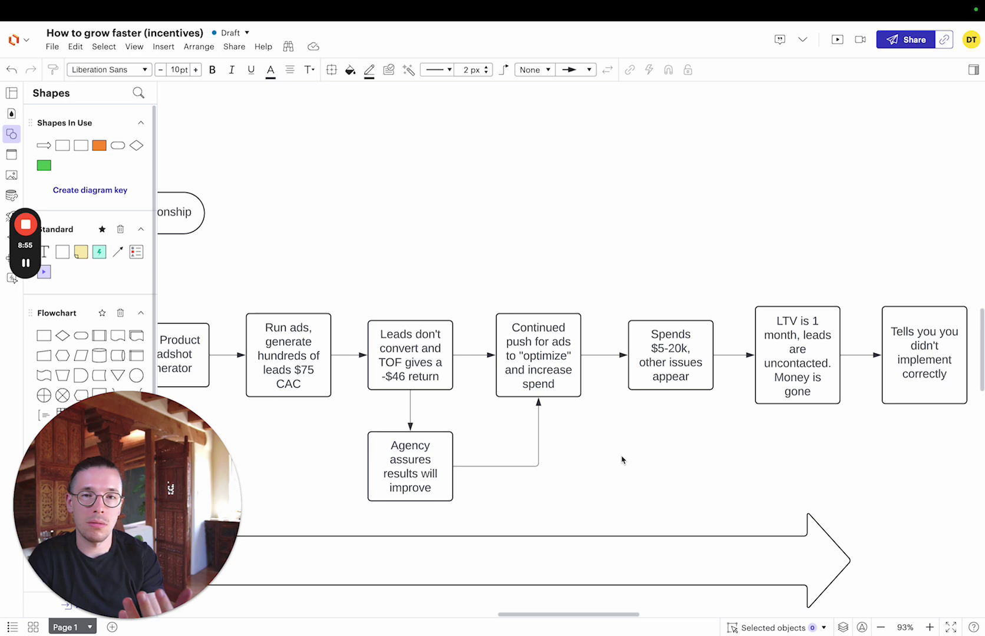
pyautogui.scroll(-3, 623, 460)
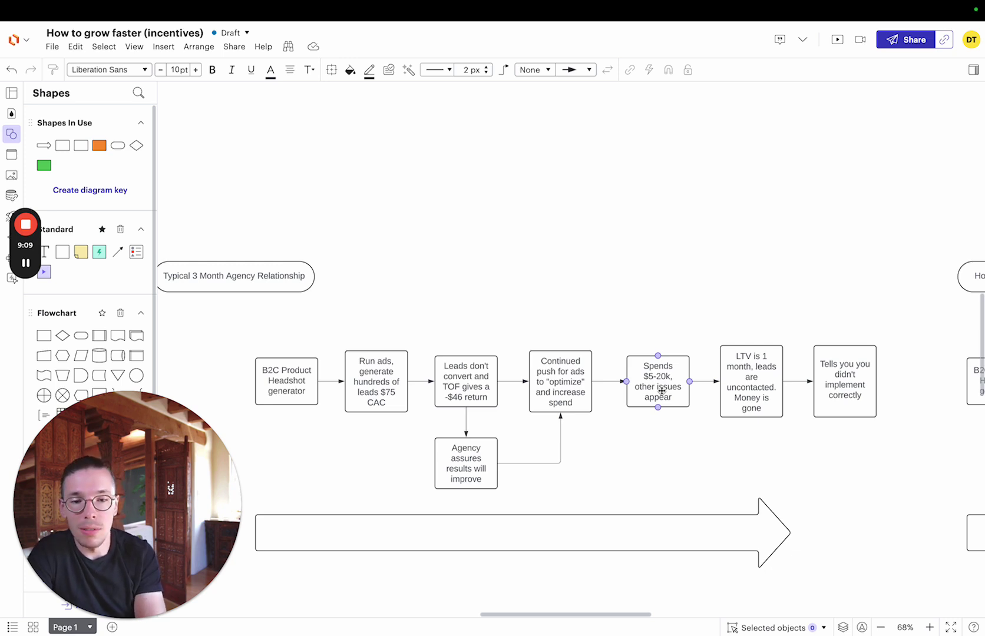
pyautogui.hscroll(2, 662, 391)
pyautogui.scroll(-1, 662, 391)
pyautogui.click(776, 368)
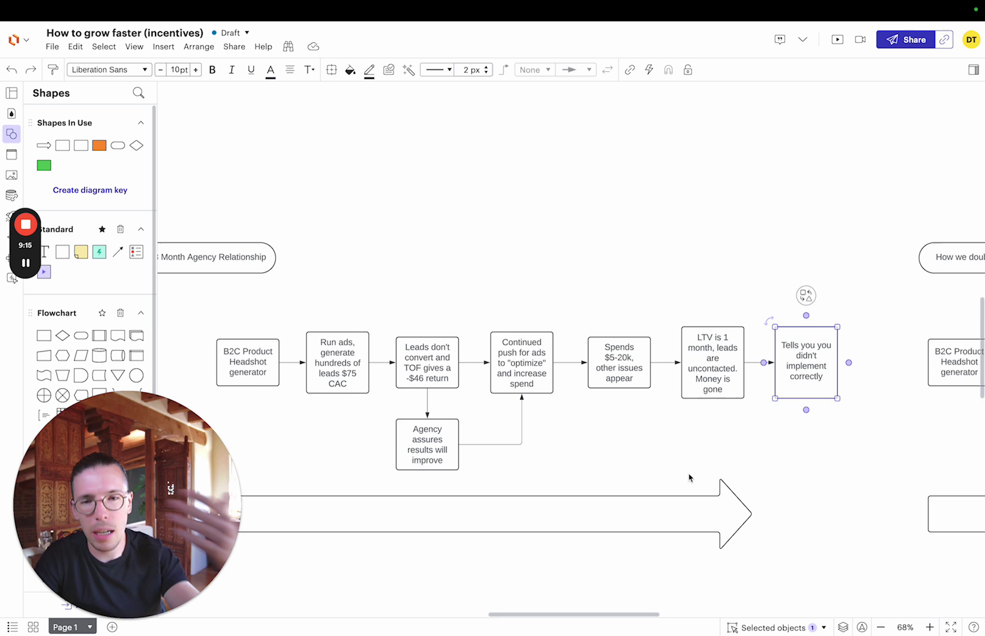
pyautogui.click(691, 478)
# Step: View the whole agency flowchart, highlight its "Typical 3 Month Agency Relationship" title and deselect it
pyautogui.scroll(-2, 701, 474)
pyautogui.hscroll(-2, 701, 475)
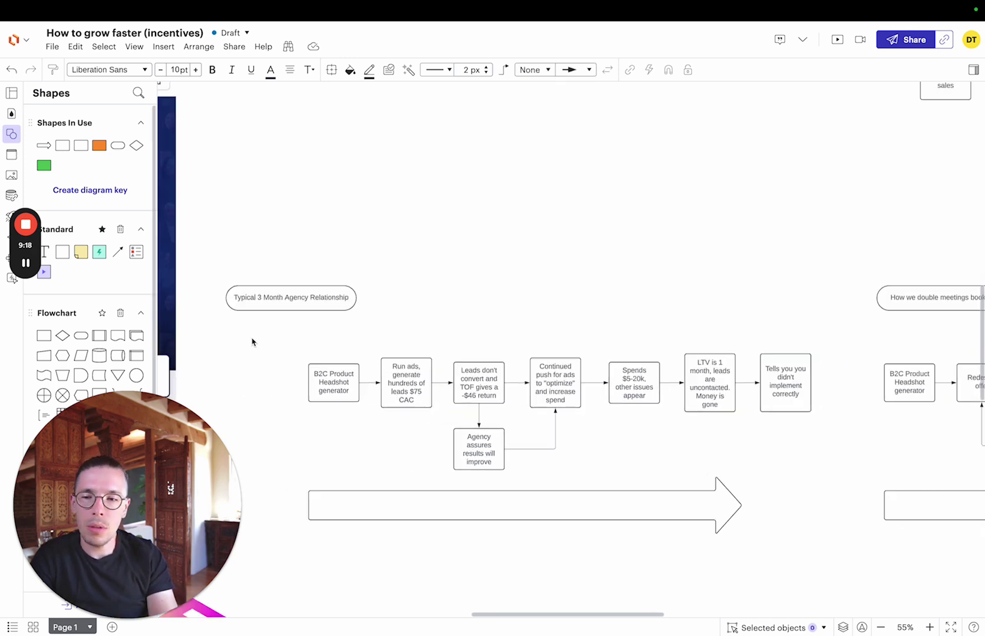
pyautogui.click(270, 302)
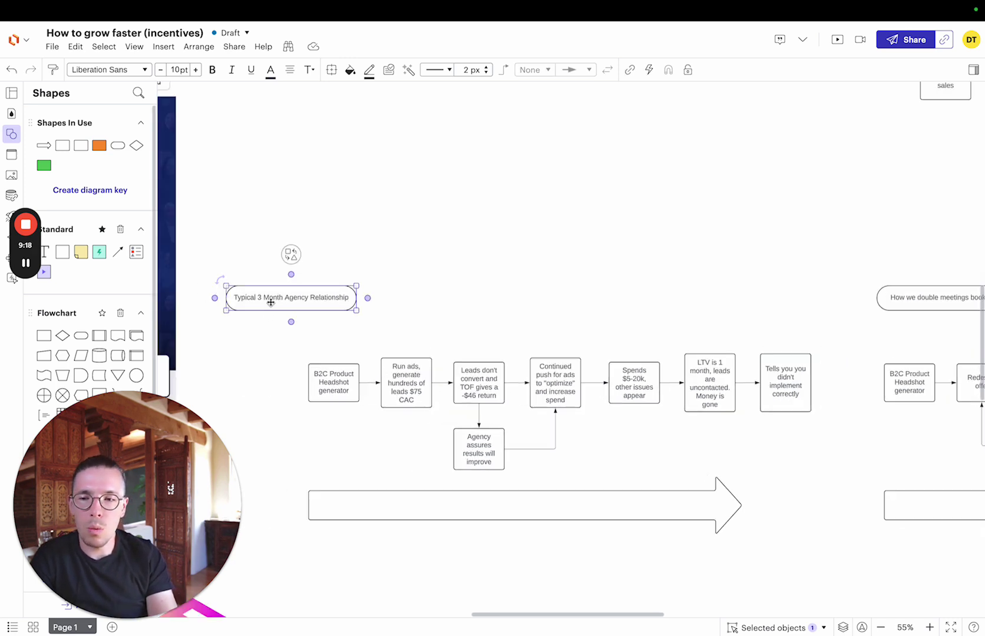
pyautogui.click(362, 347)
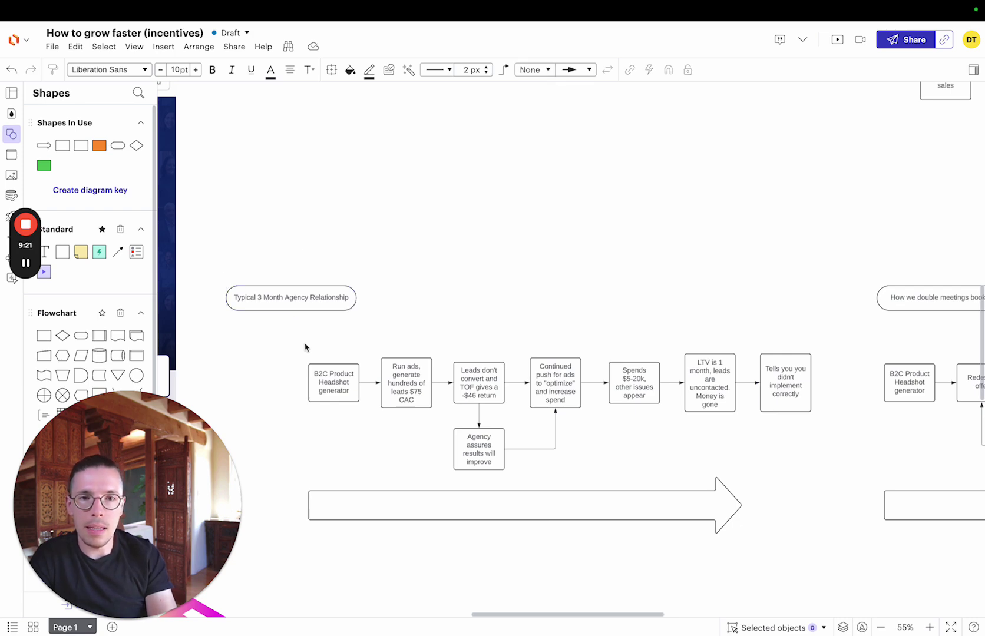
# Step: Find the "How we double meetings booked" flowchart beyond the end of the agency flowchart
pyautogui.scroll(5, 305, 348)
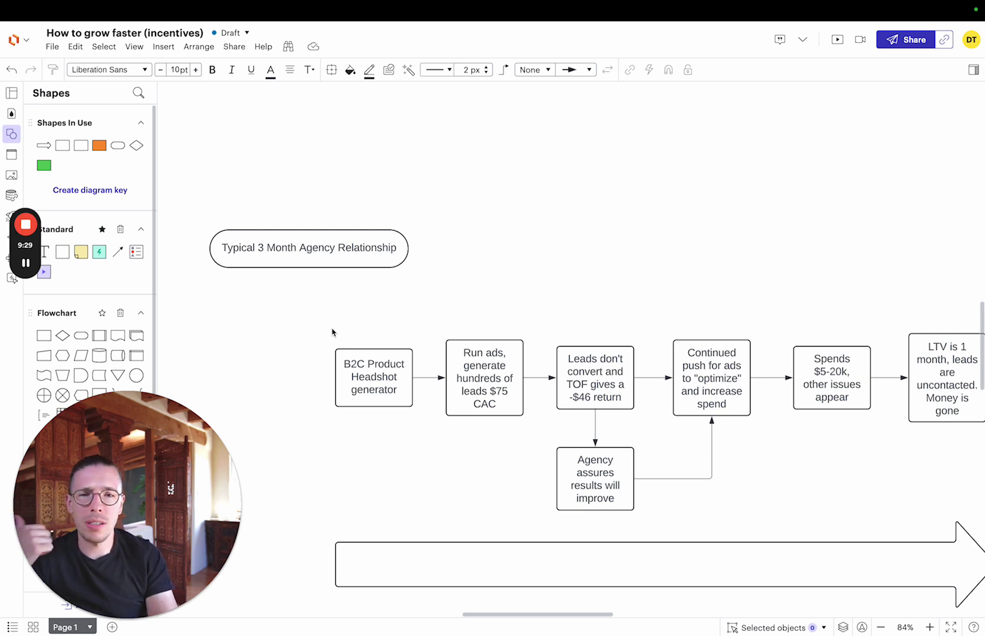
pyautogui.hscroll(2, 335, 316)
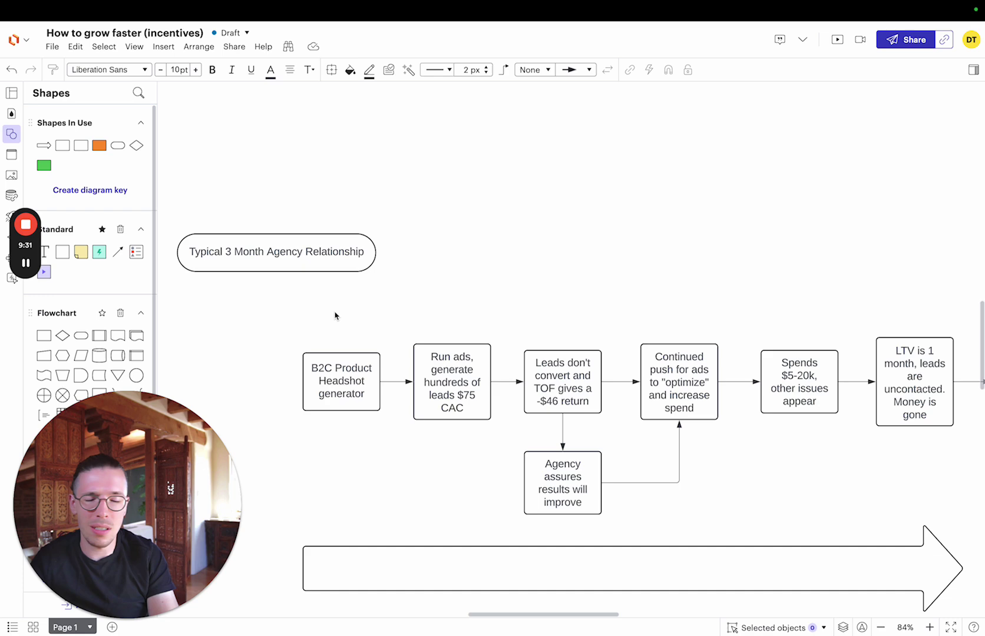
pyautogui.hscroll(2, 335, 316)
pyautogui.hscroll(10, 335, 316)
pyautogui.scroll(-2, 335, 316)
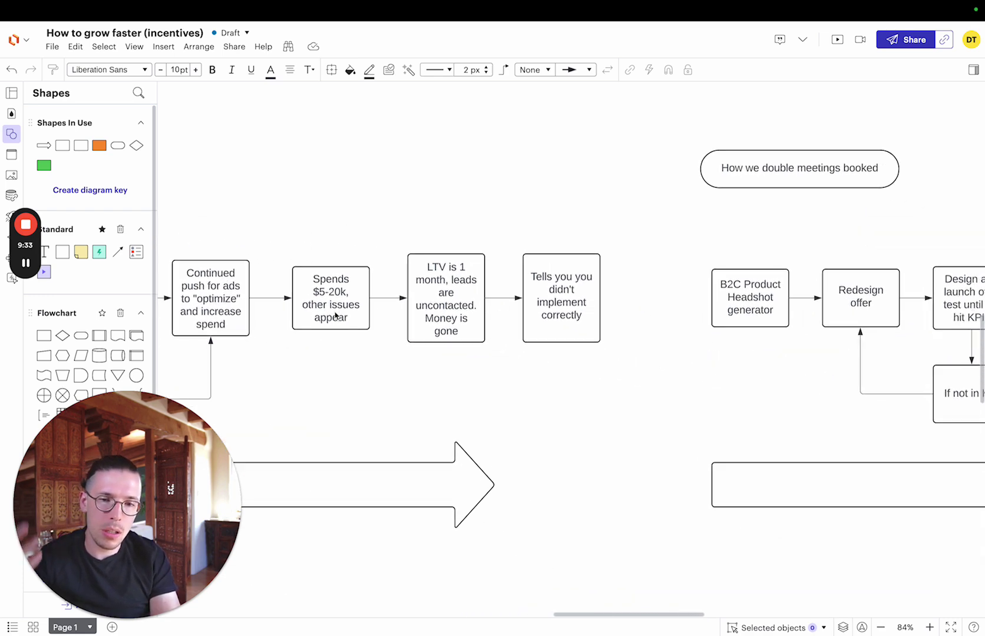
pyautogui.scroll(2, 334, 316)
pyautogui.hscroll(1, 335, 316)
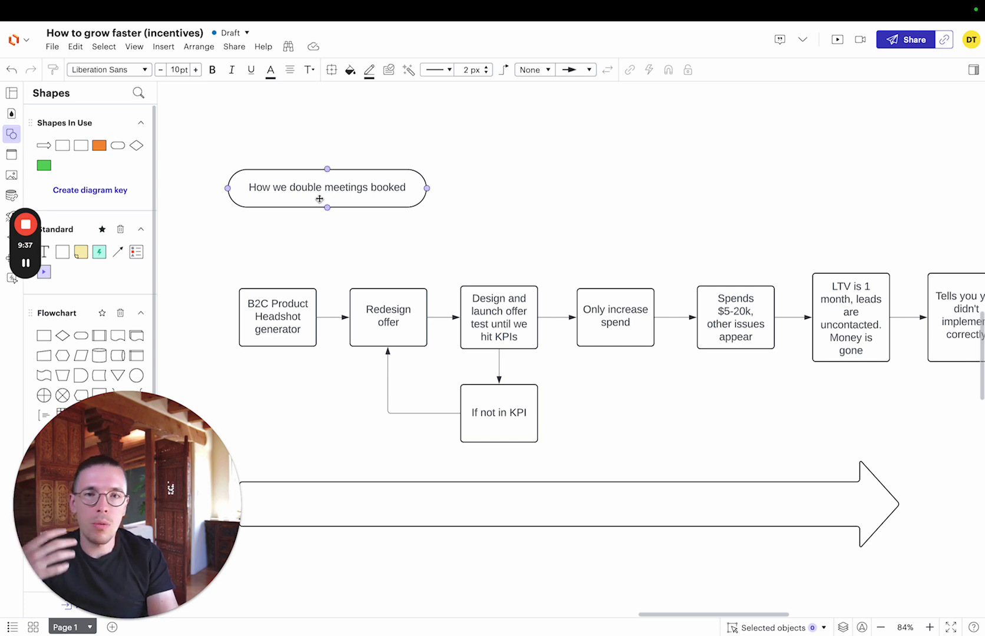
# Step: Highlight the "Redesign offer", "If not in KPI" and "Only increase spend" boxes in turn in the meetings-booked flowchart
pyautogui.click(103, 470)
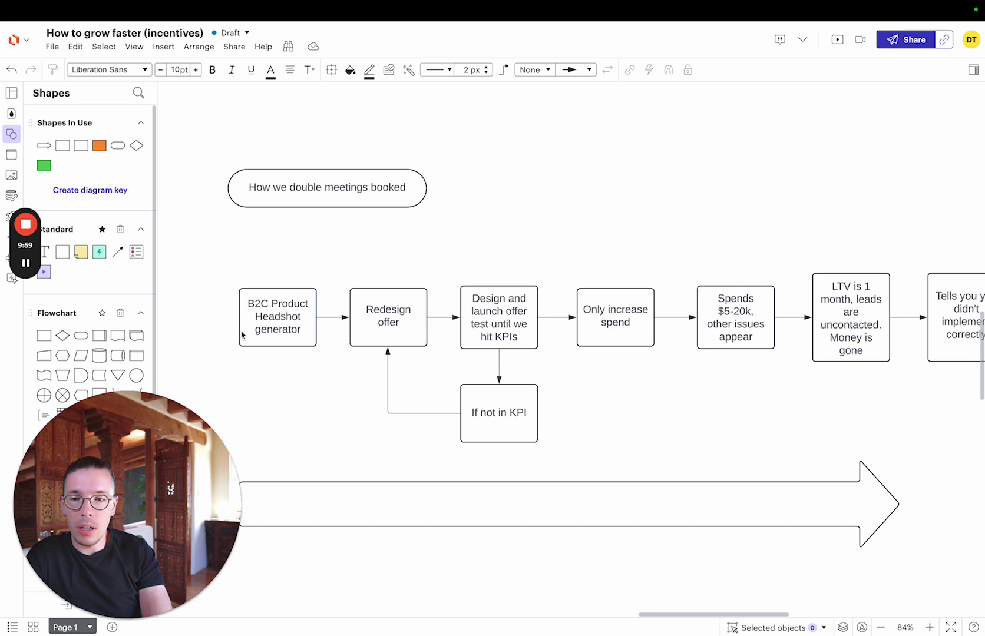
pyautogui.click(366, 314)
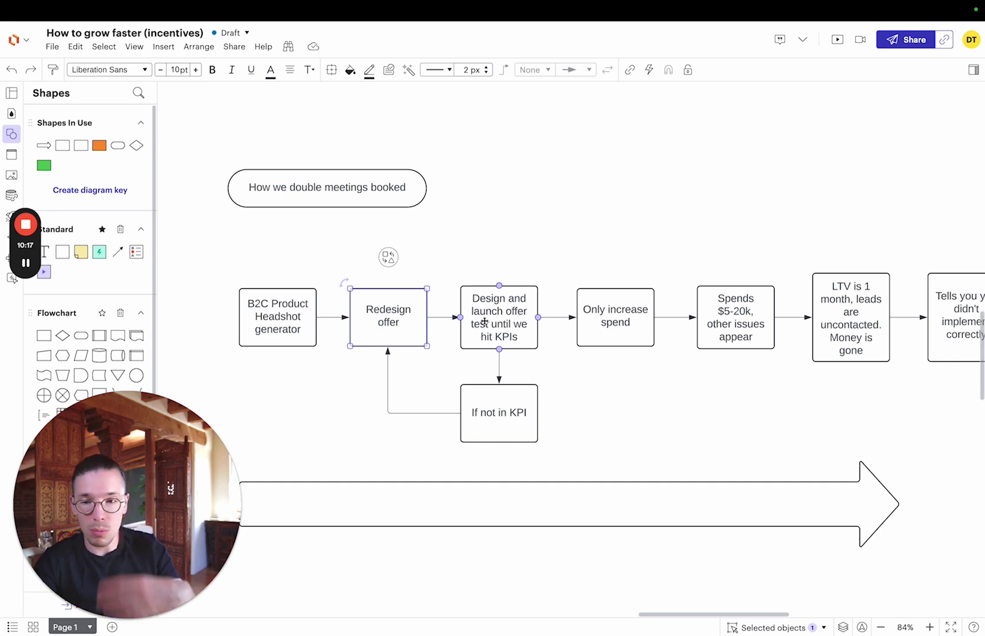
pyautogui.click(508, 405)
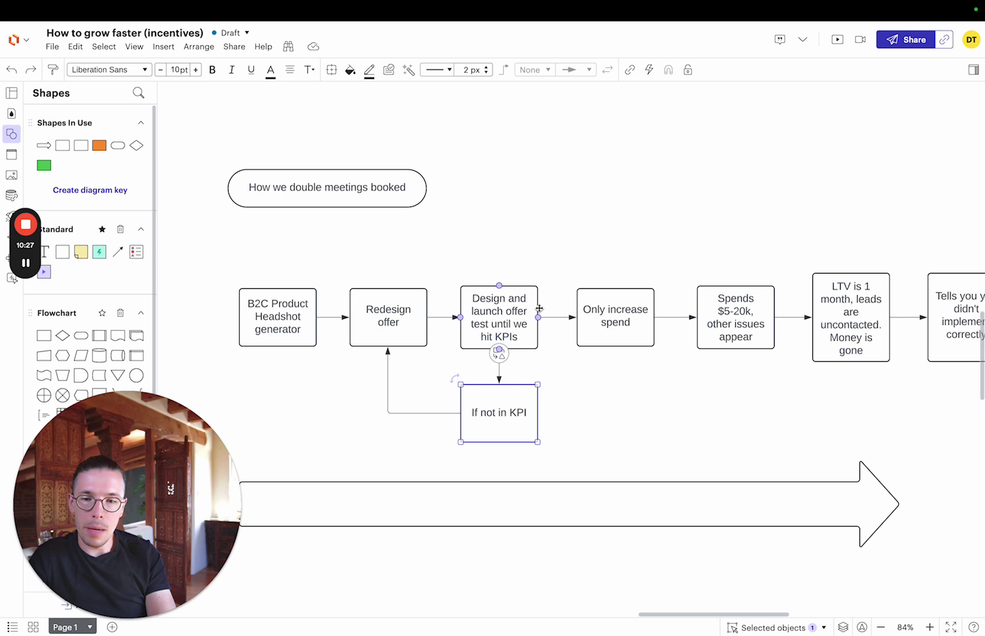
pyautogui.click(614, 310)
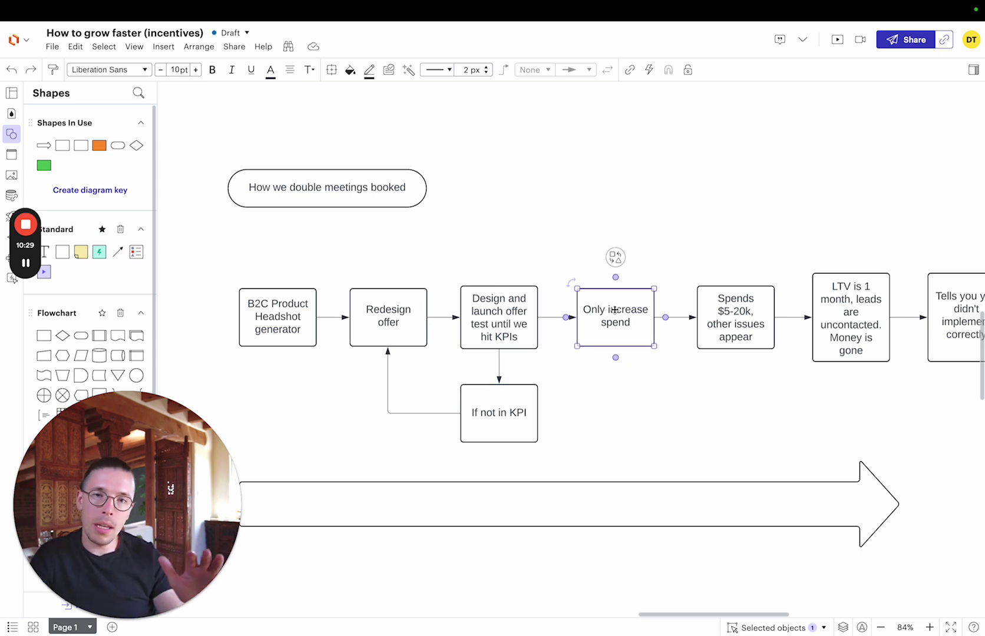
# Step: Delete the "LTV is 1 month, leads are uncontacted. Money is gone" box from the "How we double meetings booked" flowchart
pyautogui.hscroll(3, 615, 310)
pyautogui.scroll(-1, 615, 310)
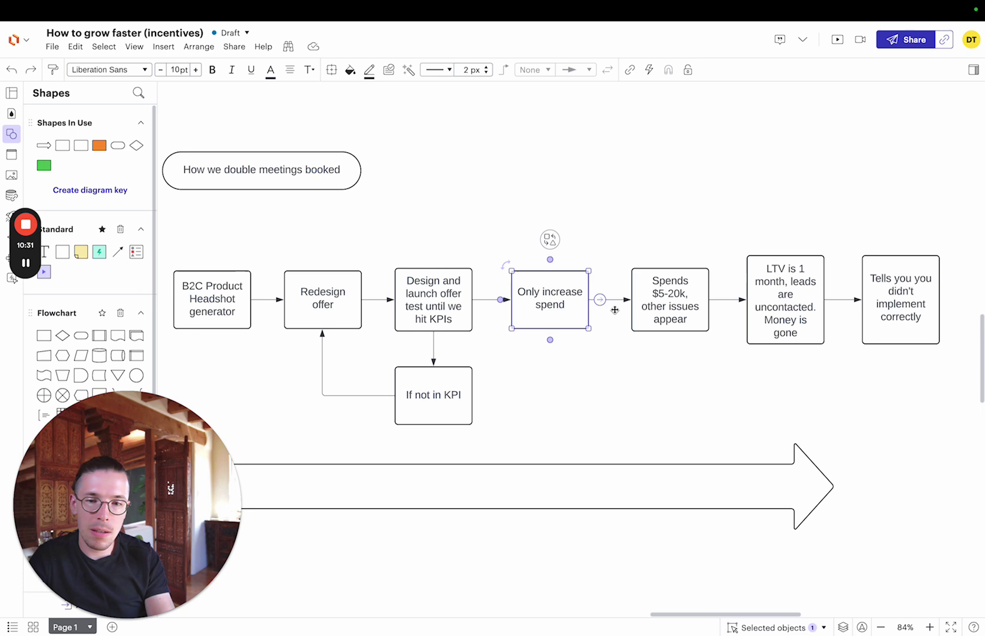
pyautogui.click(651, 308)
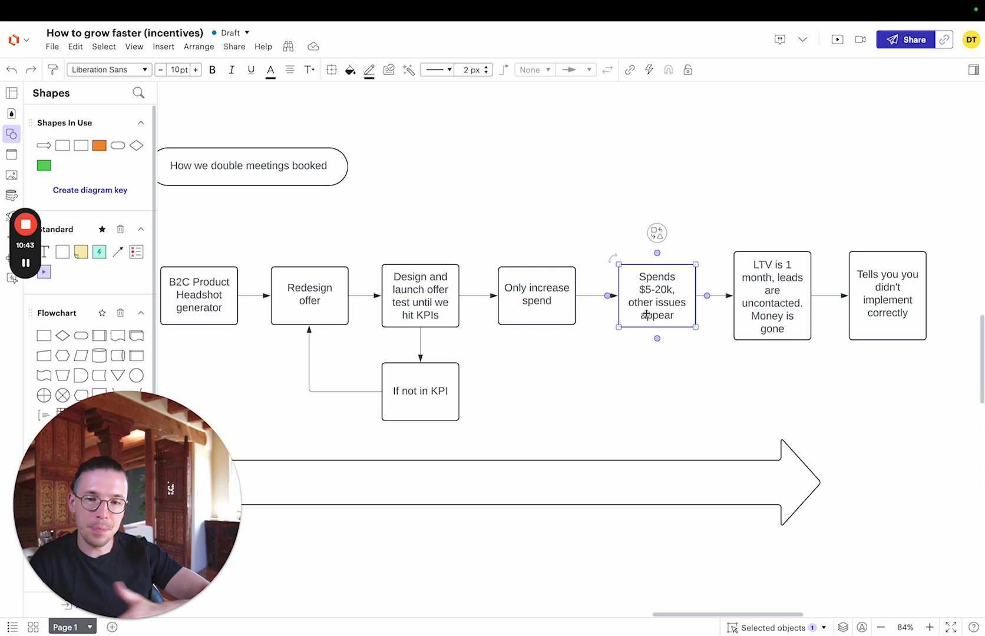
pyautogui.click(771, 279)
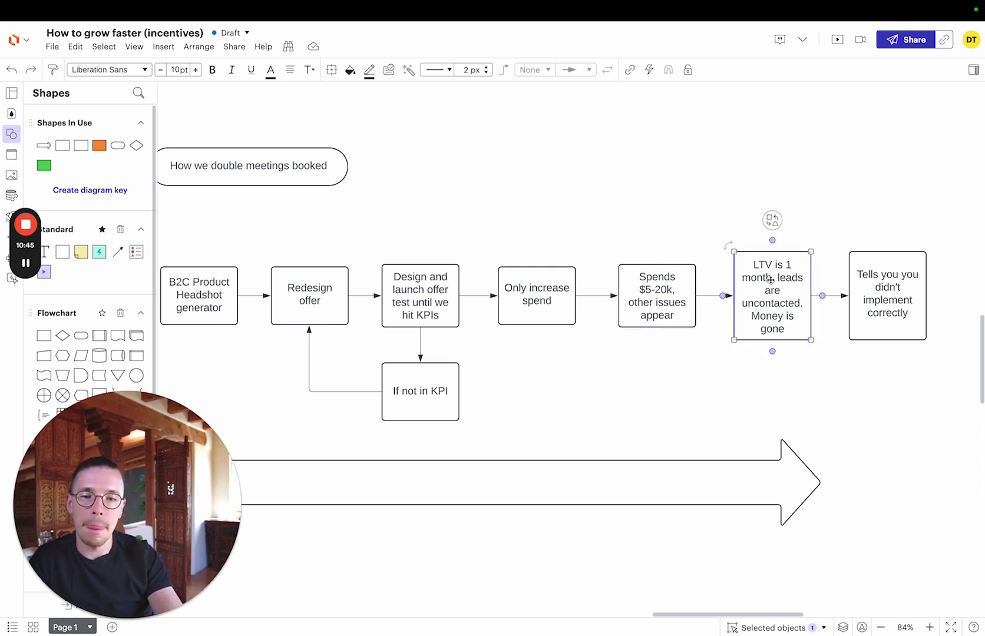
pyautogui.press('Delete')
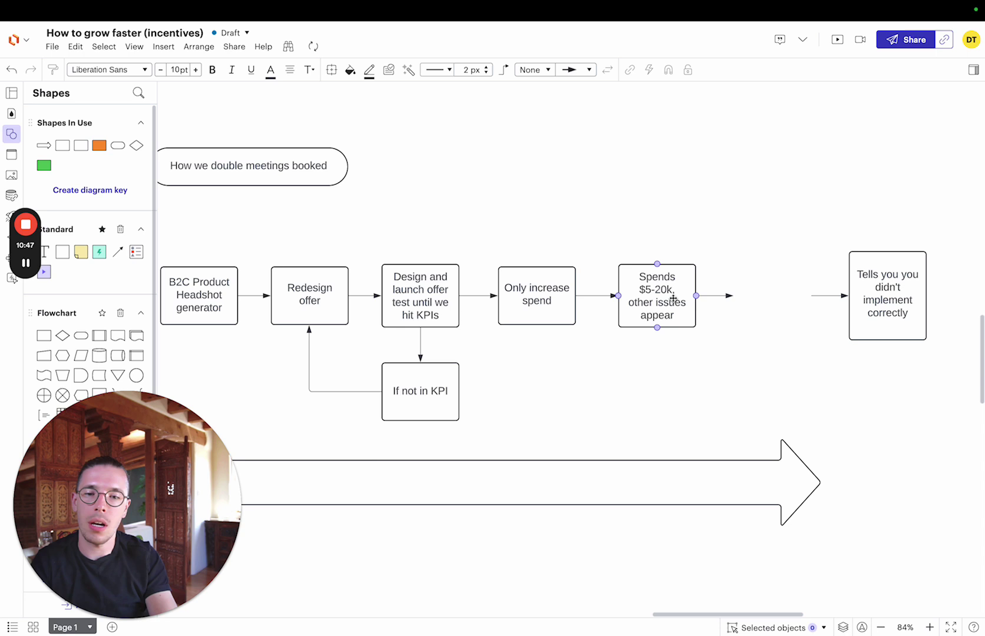
# Step: Duplicate the "Spends $5-20k, other issues appear" box into the gap after it and relabel the copy "Booked calls + Sales Opt."
pyautogui.moveTo(673, 298); pyautogui.dragTo(790, 298)
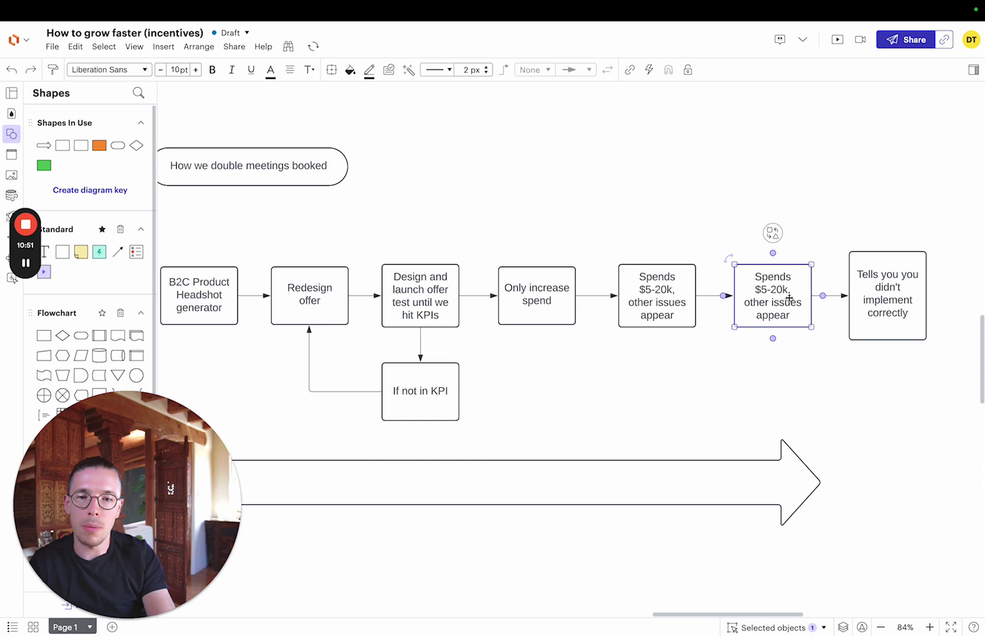
pyautogui.doubleClick(790, 298)
pyautogui.press('BackSpace')
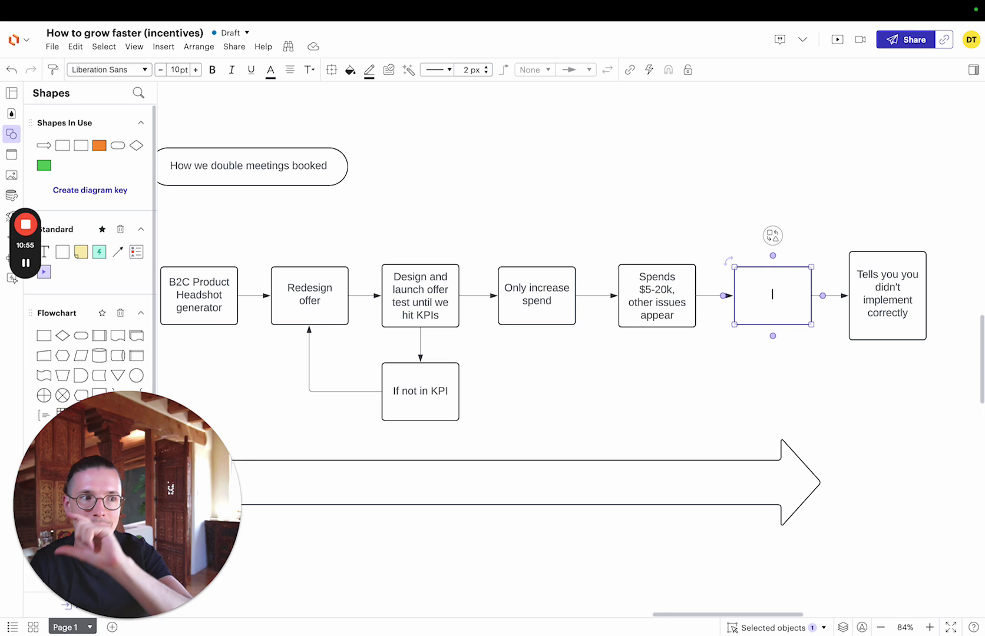
pyautogui.write('Bo')
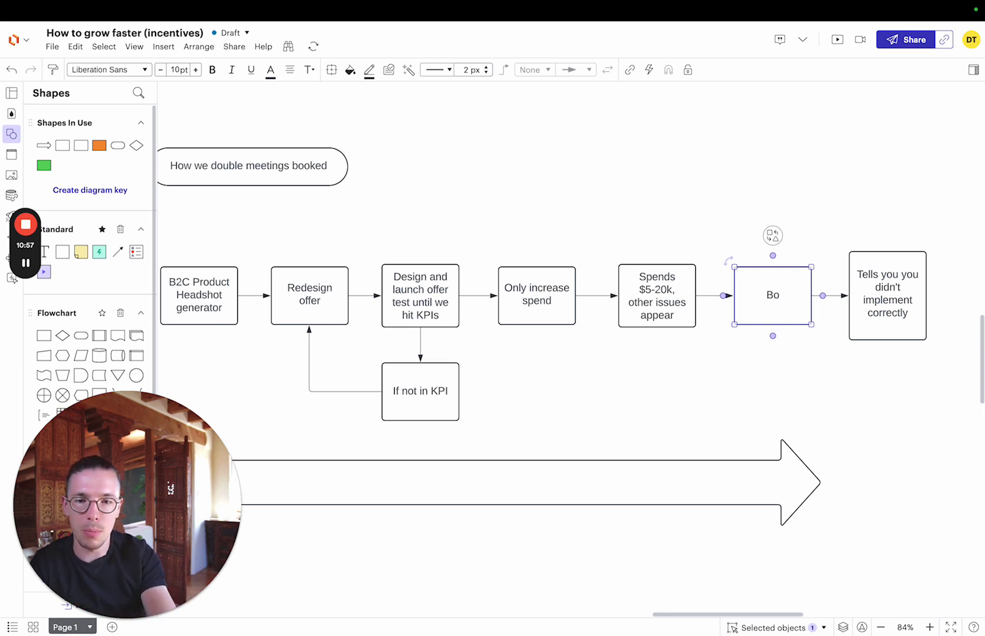
pyautogui.write('oked calls')
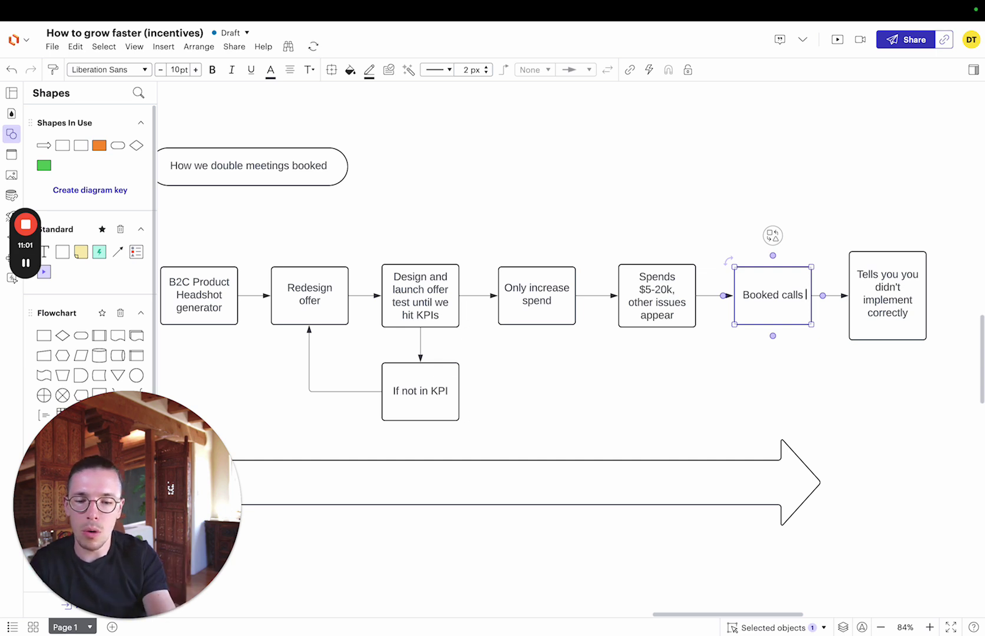
pyautogui.write(' + Sa')
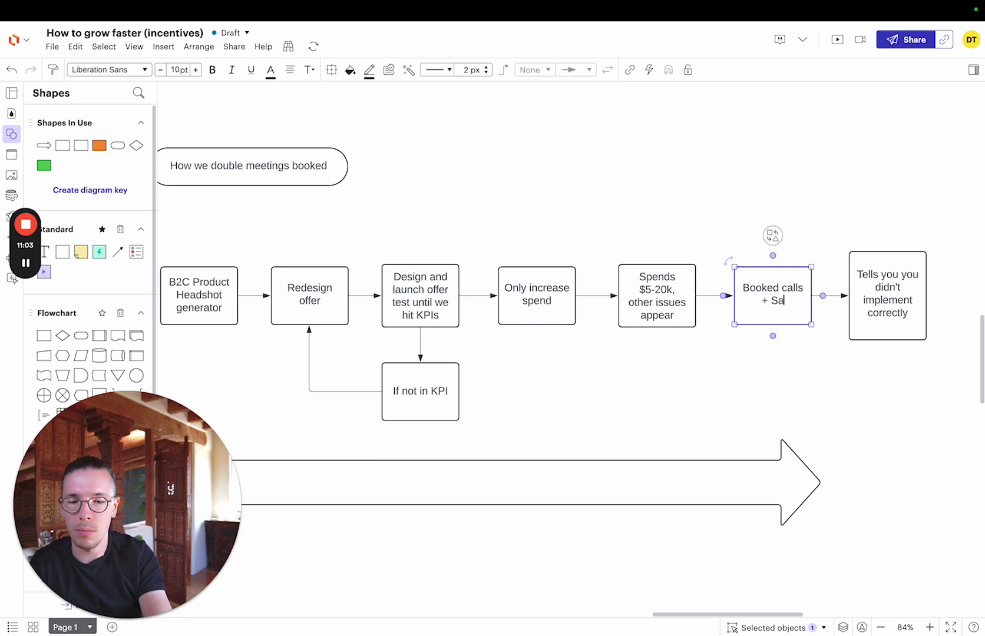
pyautogui.write('les ')
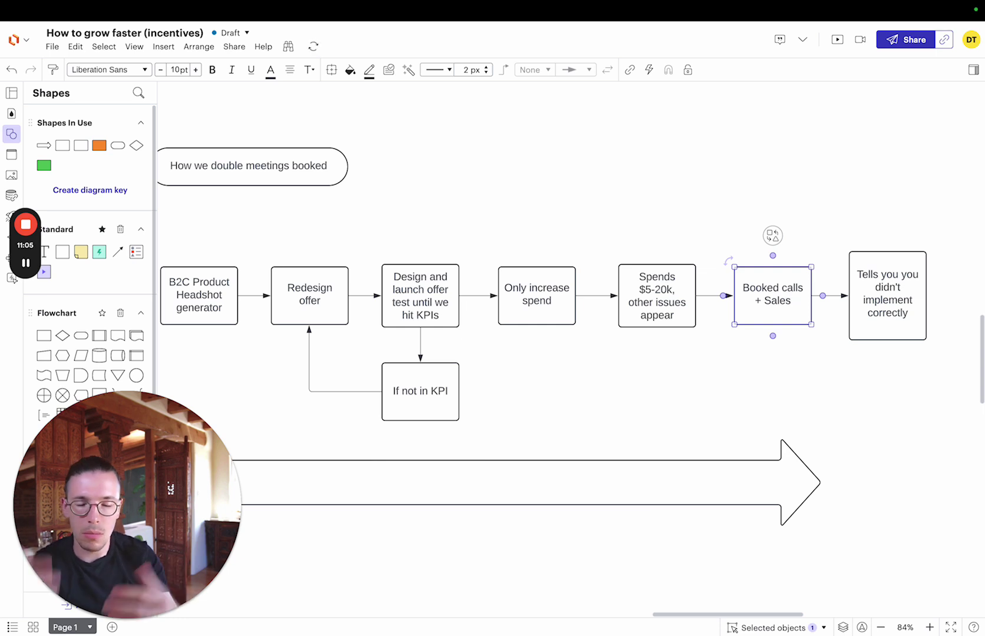
pyautogui.write('Op')
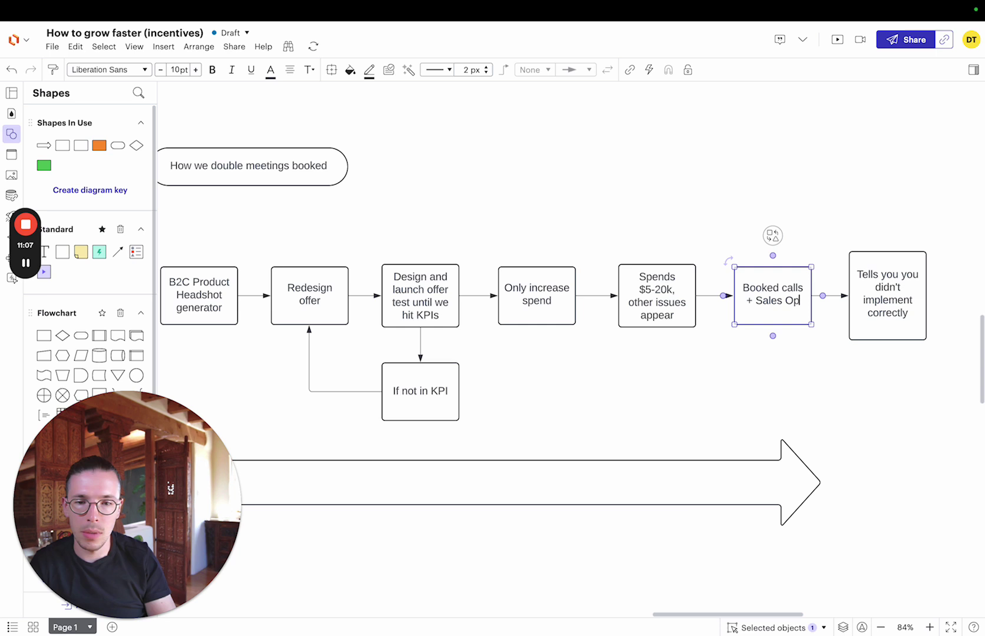
pyautogui.write('t.')
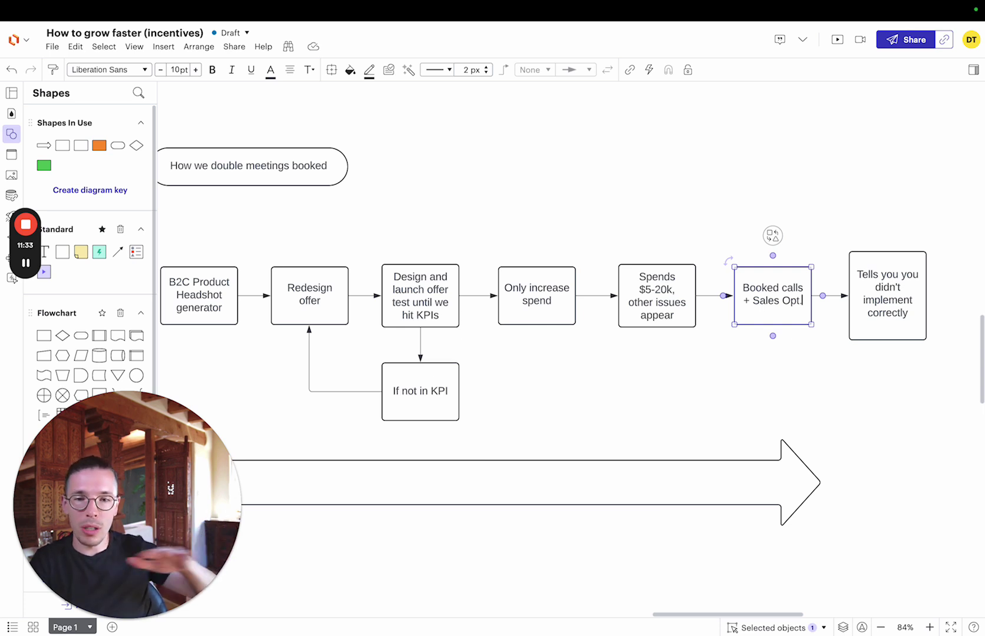
# Step: Replace the "Tells you you didn't implement correctly" box with a new process box connected from "Booked calls + Sales Opt."
pyautogui.click(892, 303)
pyautogui.press('Delete')
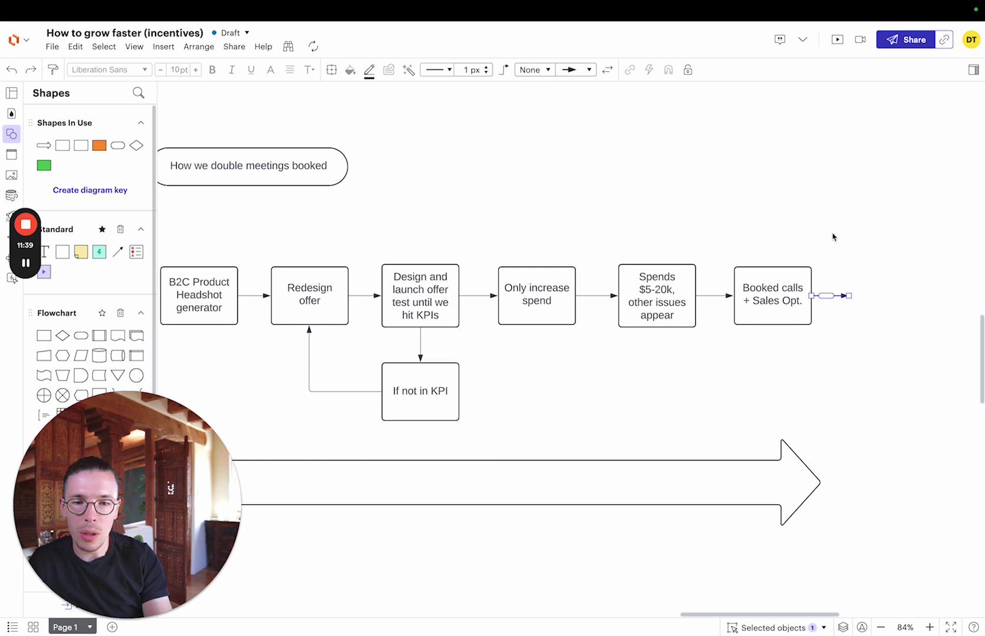
pyautogui.moveTo(813, 296)
pyautogui.click(879, 302)
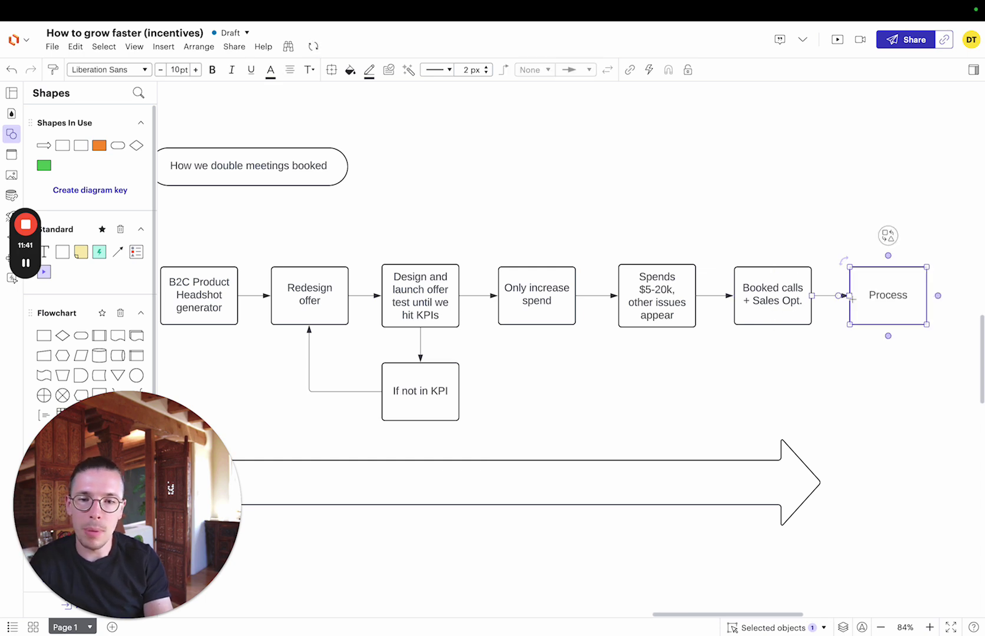
pyautogui.doubleClick(879, 302)
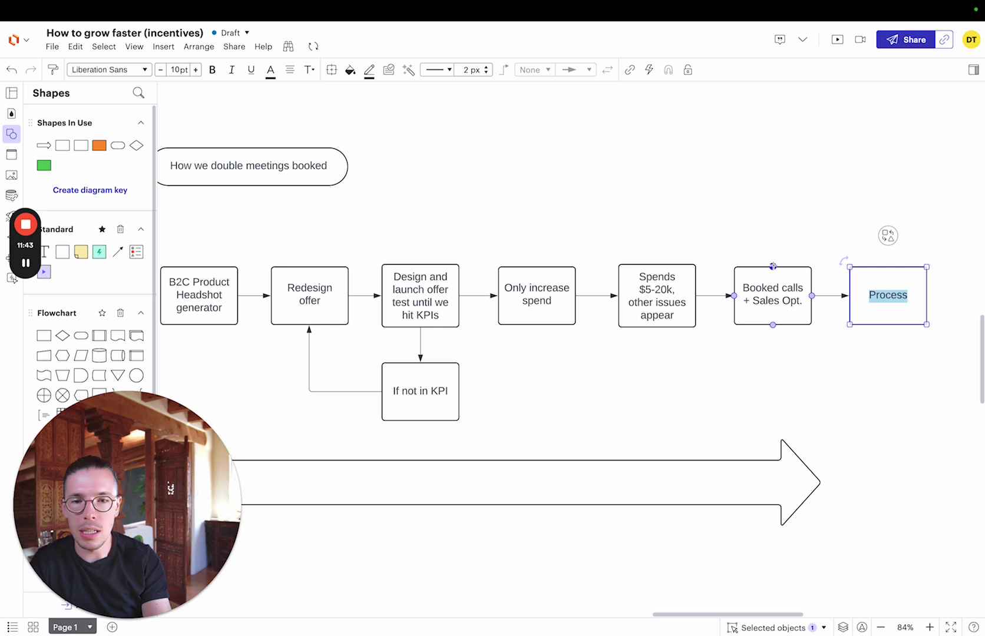
# Step: Connect the top of "Booked calls + Sales Opt." back to the top of "Only increase spend" with an arrow
pyautogui.moveTo(773, 267); pyautogui.dragTo(537, 267)
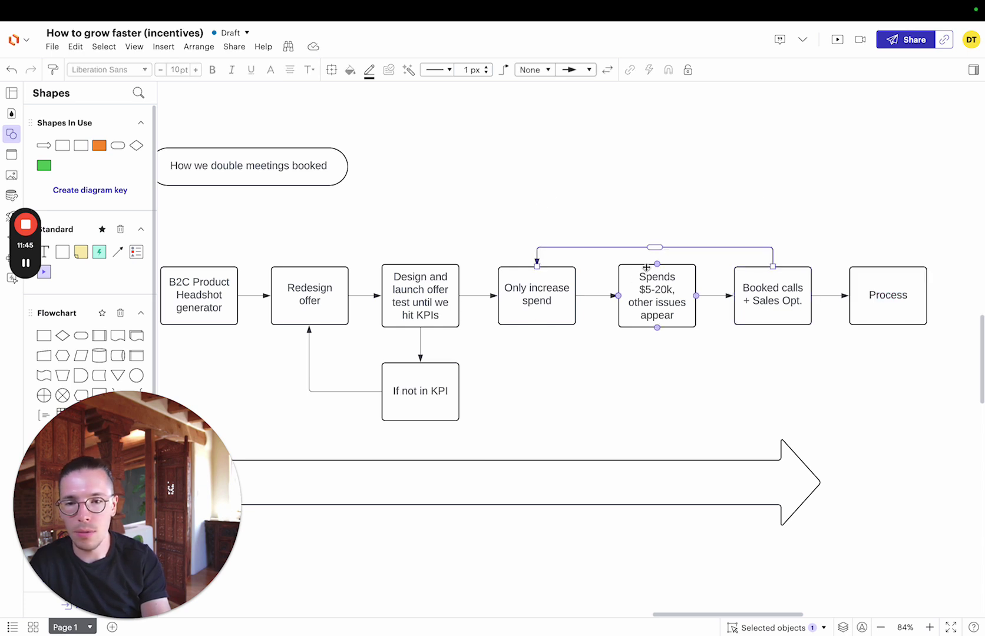
pyautogui.click(585, 309)
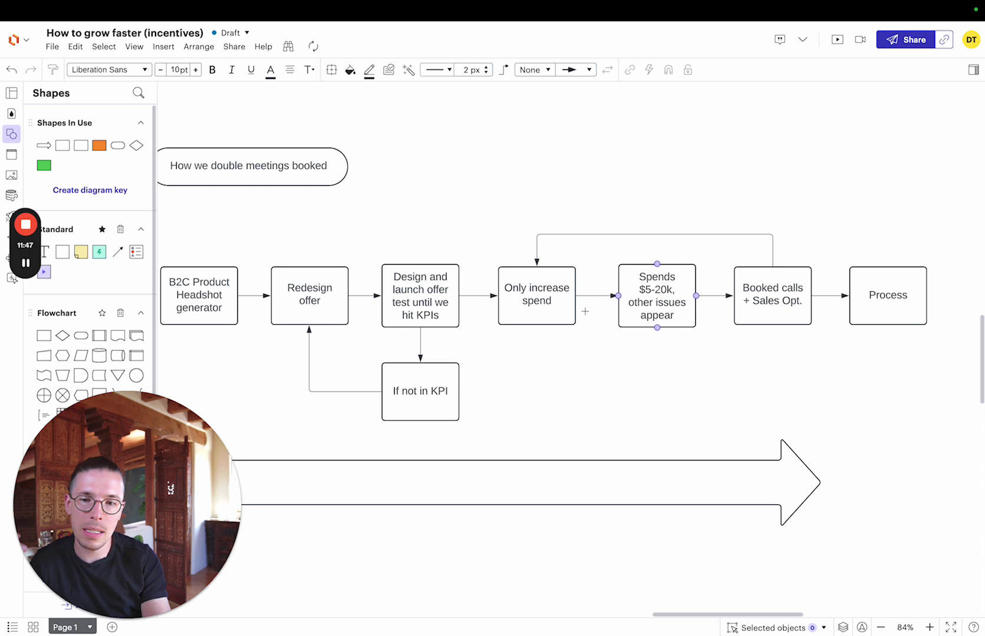
# Step: Label the new process box at the end of the meetings-booked flowchart "Leads + long term wins"
pyautogui.click(878, 298)
pyautogui.doubleClick(877, 298)
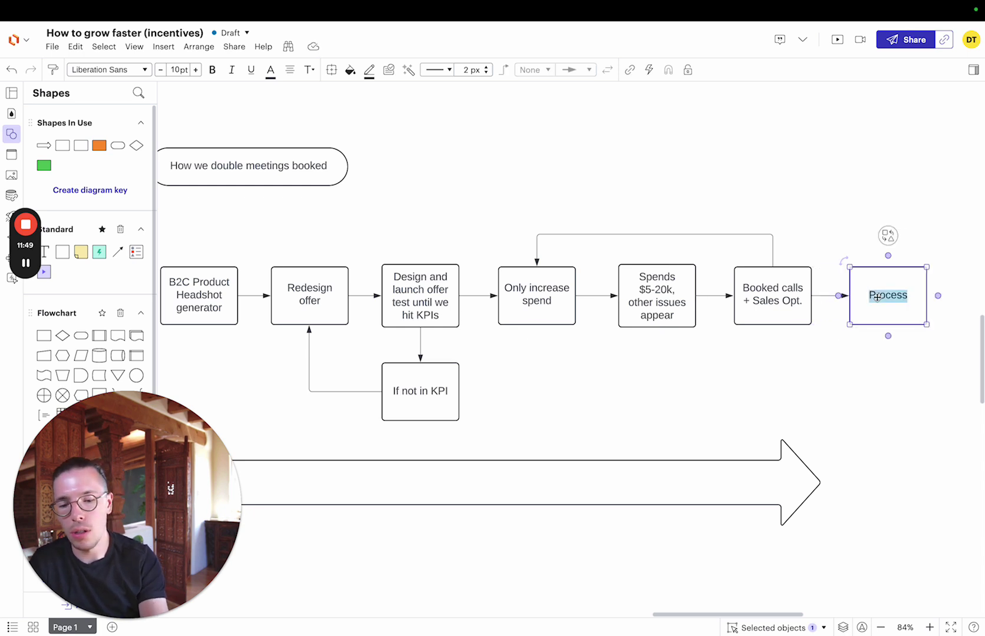
pyautogui.write('Lead')
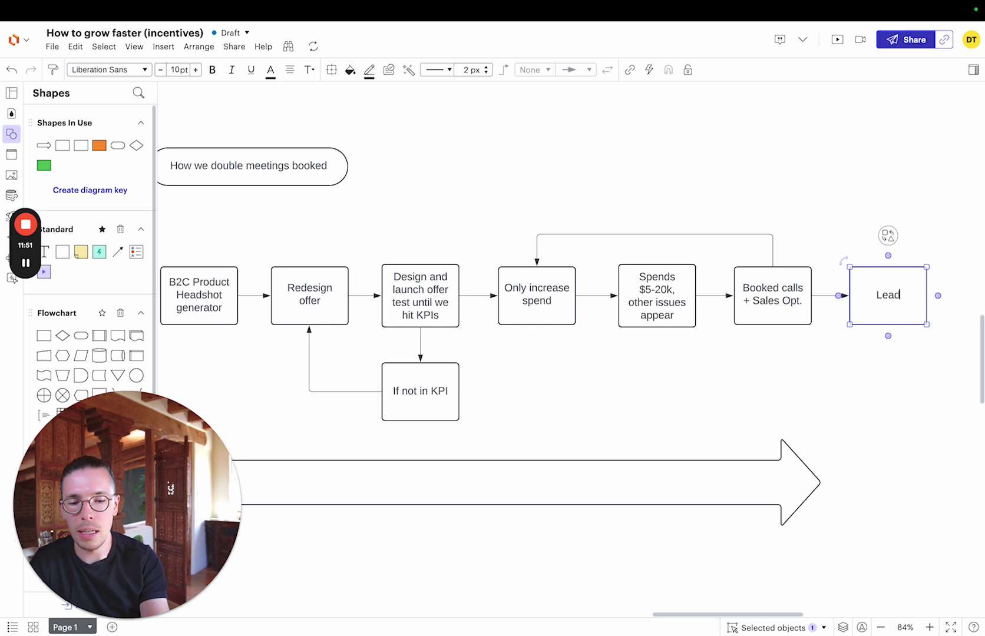
pyautogui.write('s +')
pyautogui.press('BackSpace')
pyautogui.press('BackSpace')
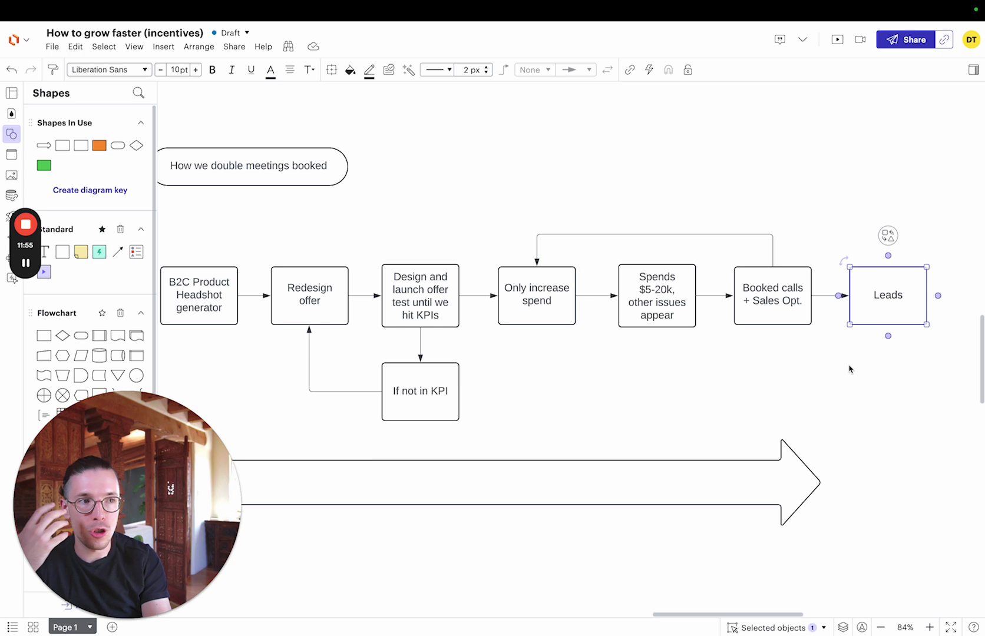
pyautogui.write('+')
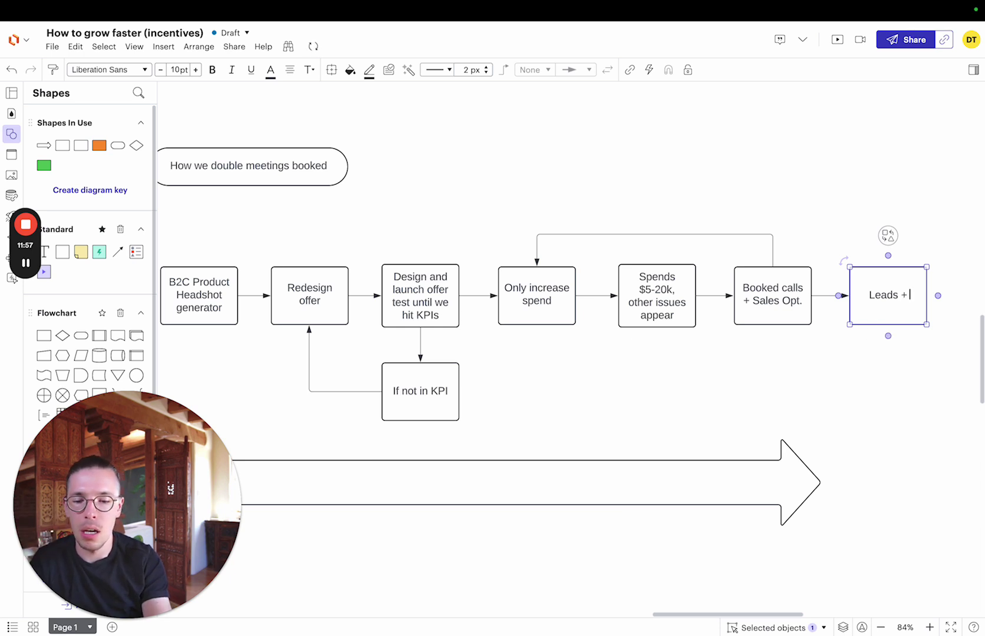
pyautogui.write(' long term')
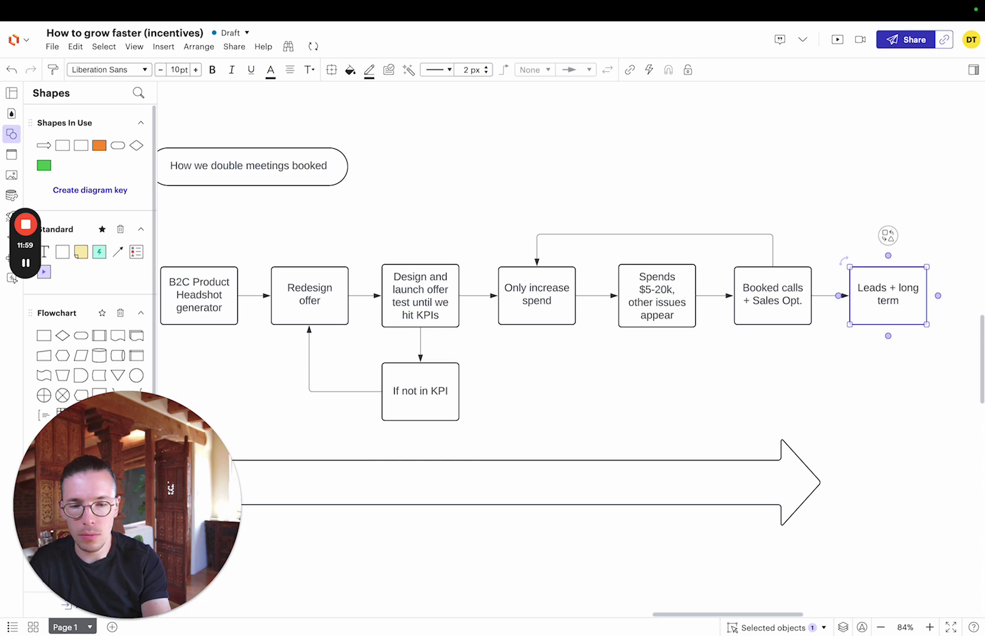
pyautogui.write(' wins')
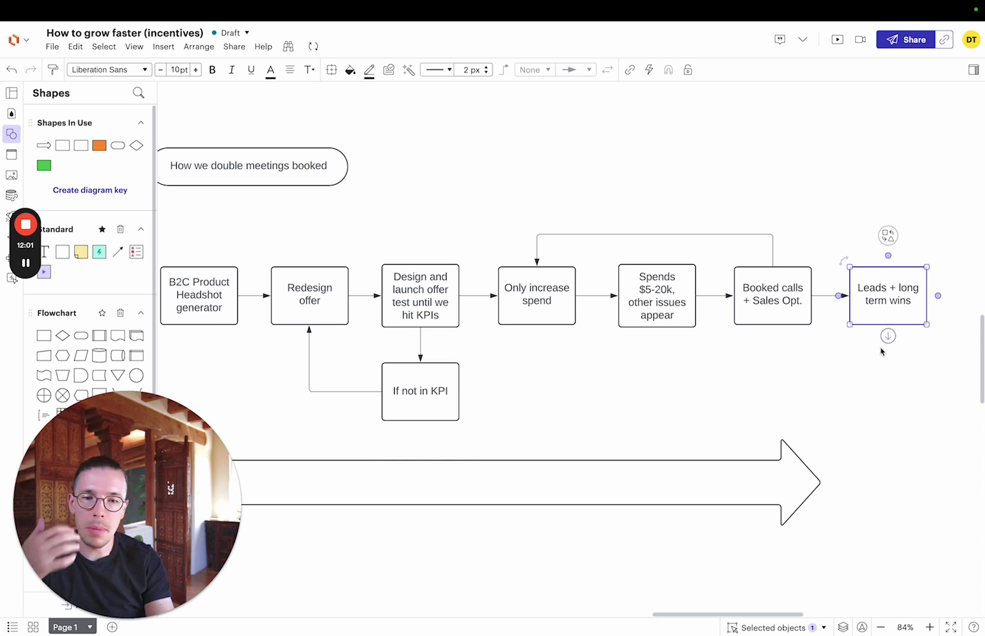
pyautogui.click(861, 393)
# Step: Review the whole meetings-booked flowchart and find the Specificity branch of the "What we do differently" section
pyautogui.scroll(-2, 860, 393)
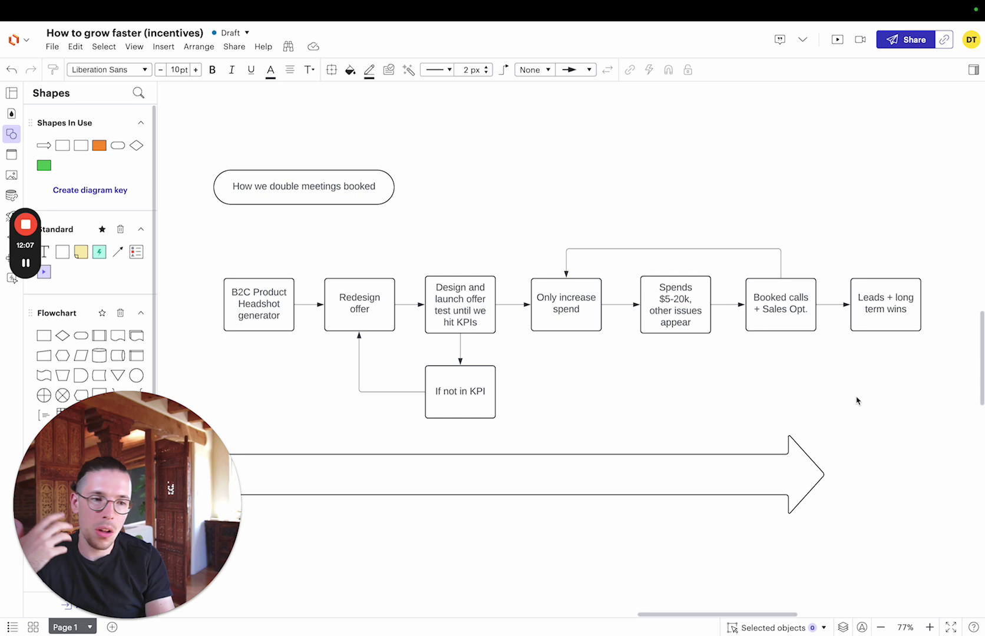
pyautogui.scroll(-2, 857, 400)
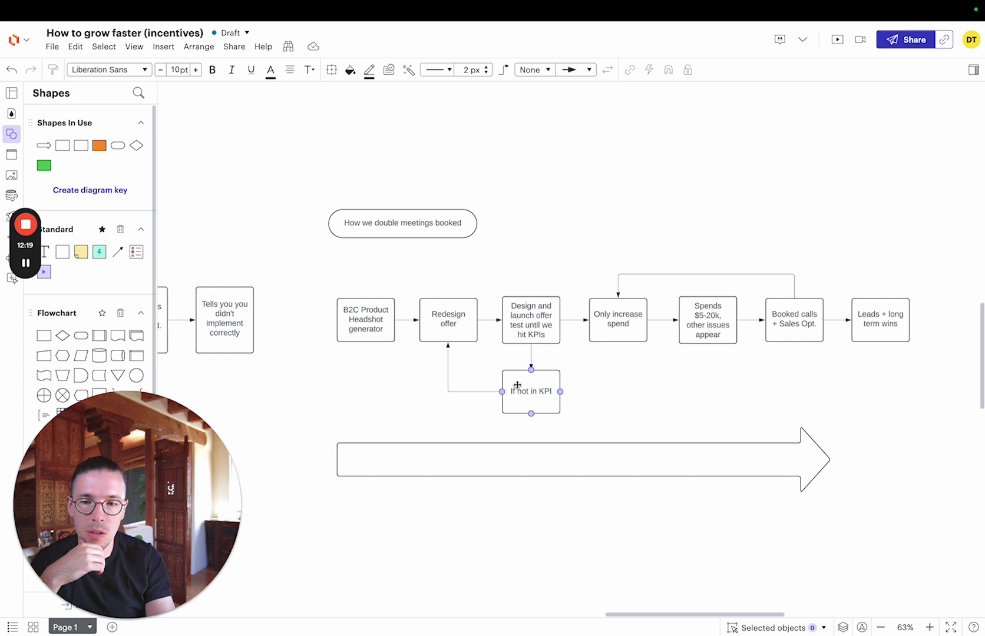
pyautogui.hscroll(-2, 903, 436)
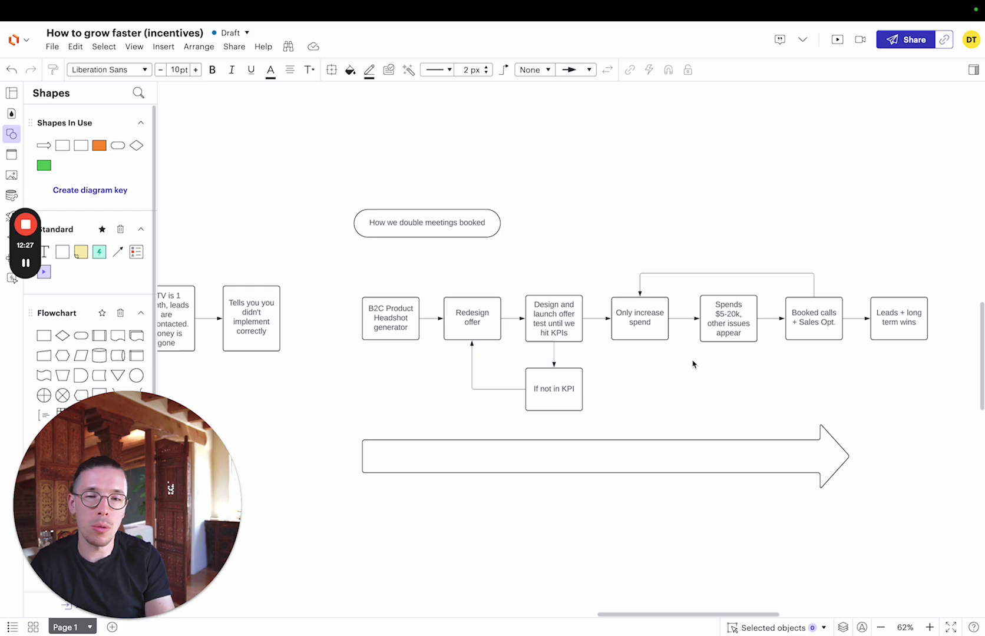
pyautogui.hscroll(-5, 695, 363)
pyautogui.scroll(-8, 695, 363)
pyautogui.hscroll(-8, 494, 401)
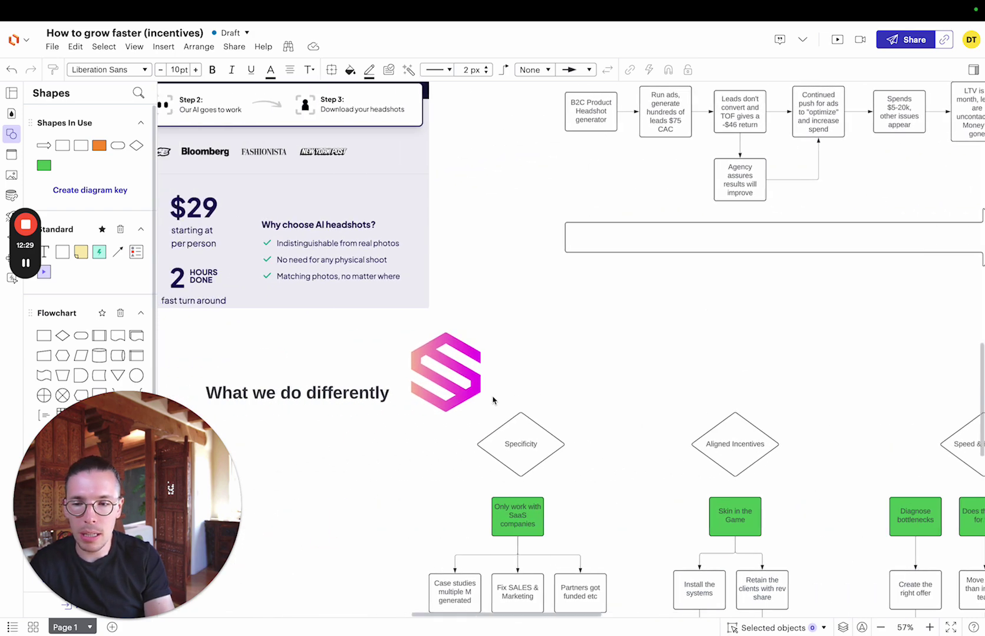
pyautogui.scroll(-5, 494, 401)
pyautogui.scroll(6, 585, 344)
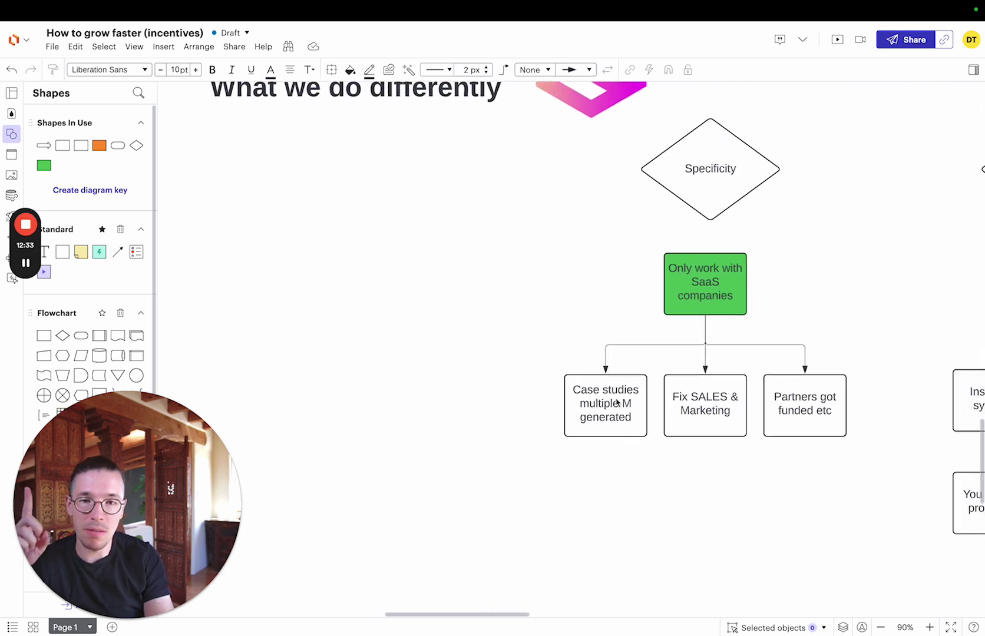
# Step: Examine the "Only work with SaaS companies" box and the three boxes beneath it in the Specificity branch
pyautogui.click(615, 400)
pyautogui.hscroll(3, 613, 399)
pyautogui.scroll(1, 613, 398)
pyautogui.hscroll(1, 613, 397)
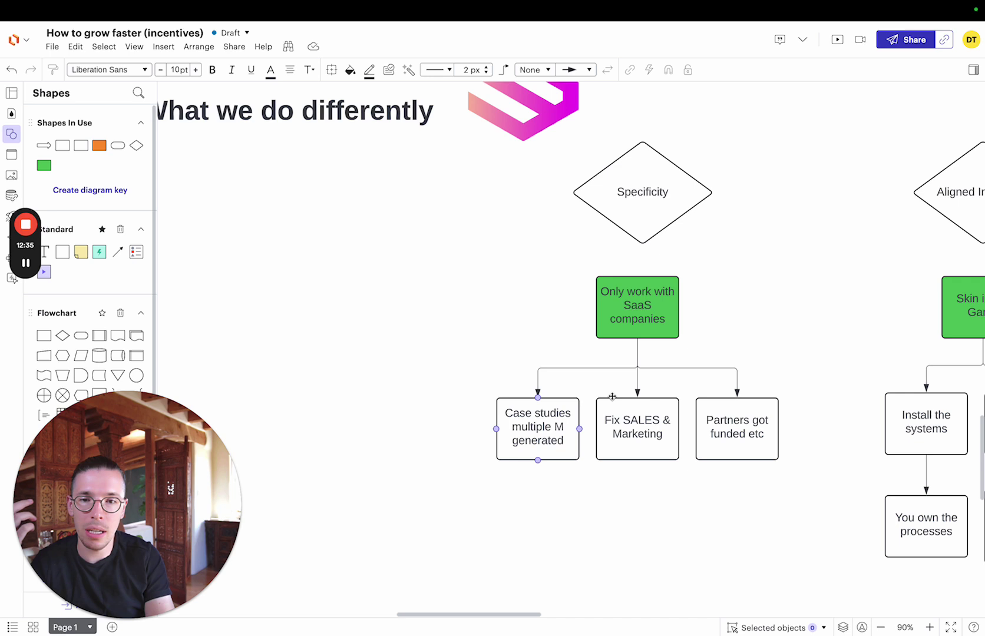
pyautogui.click(527, 326)
pyautogui.scroll(-2, 508, 287)
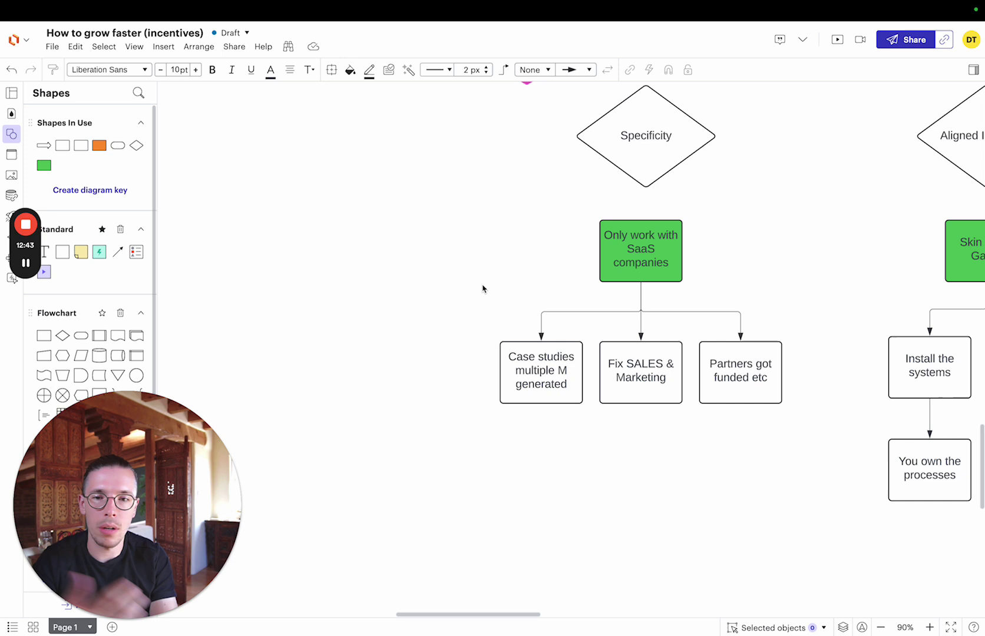
pyautogui.click(617, 267)
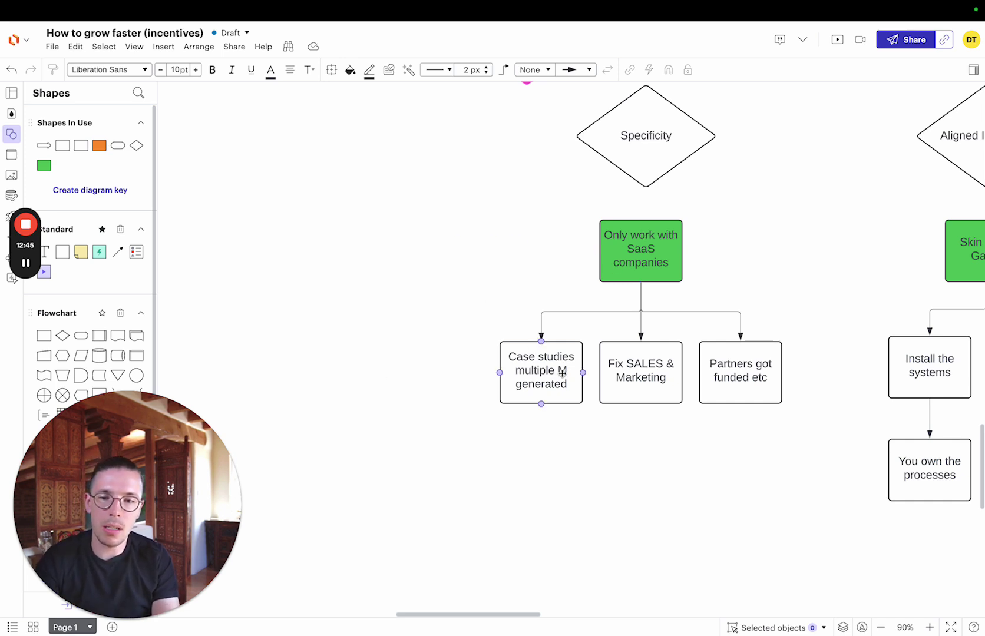
pyautogui.click(566, 446)
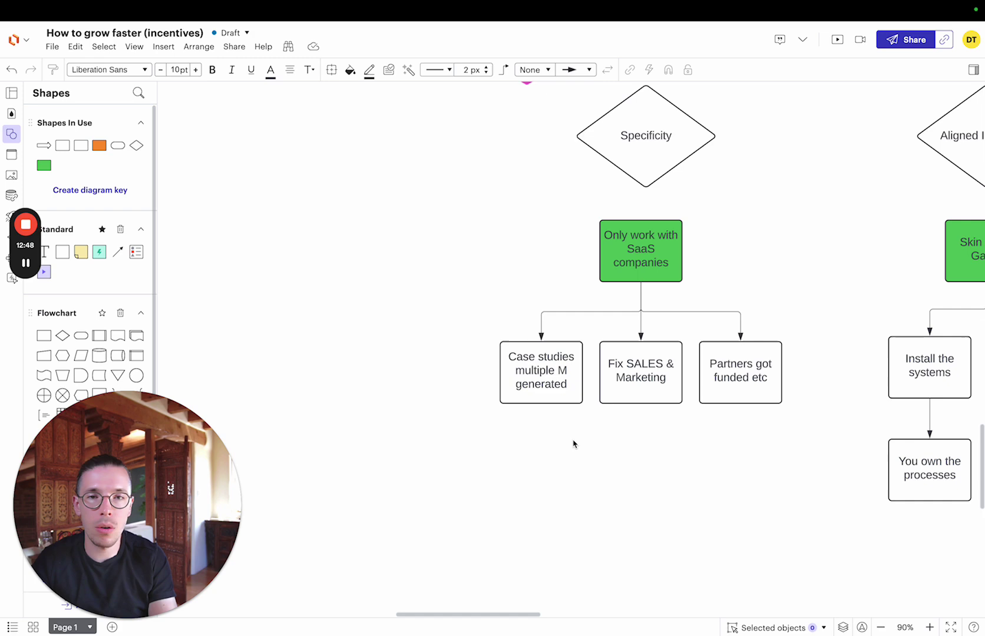
# Step: View the Specificity branch with its section title, highlight the "Case studies multiple M generated" box and deselect it
pyautogui.scroll(-5, 569, 448)
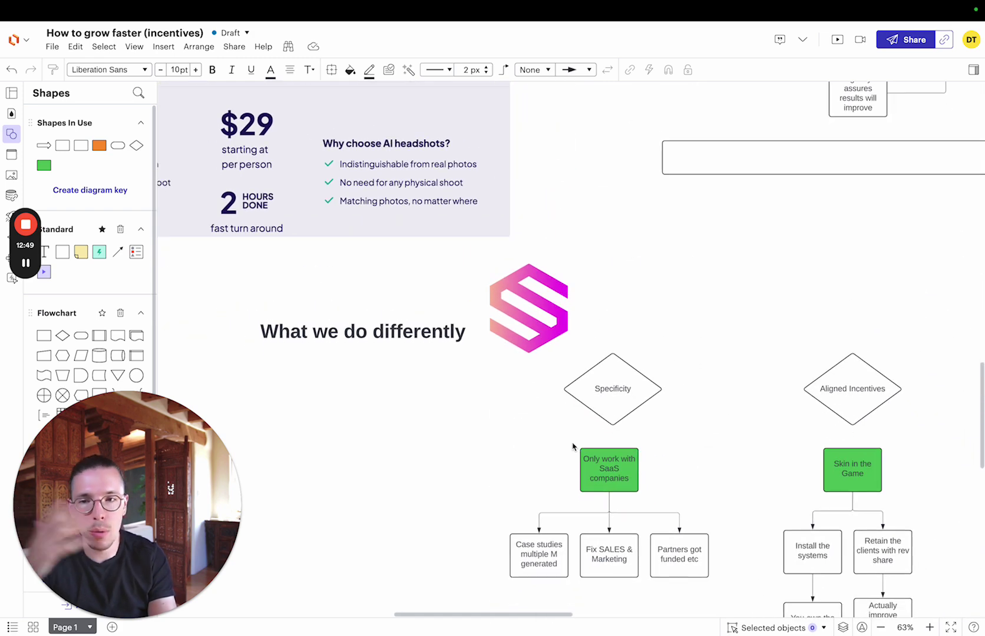
pyautogui.scroll(5, 572, 447)
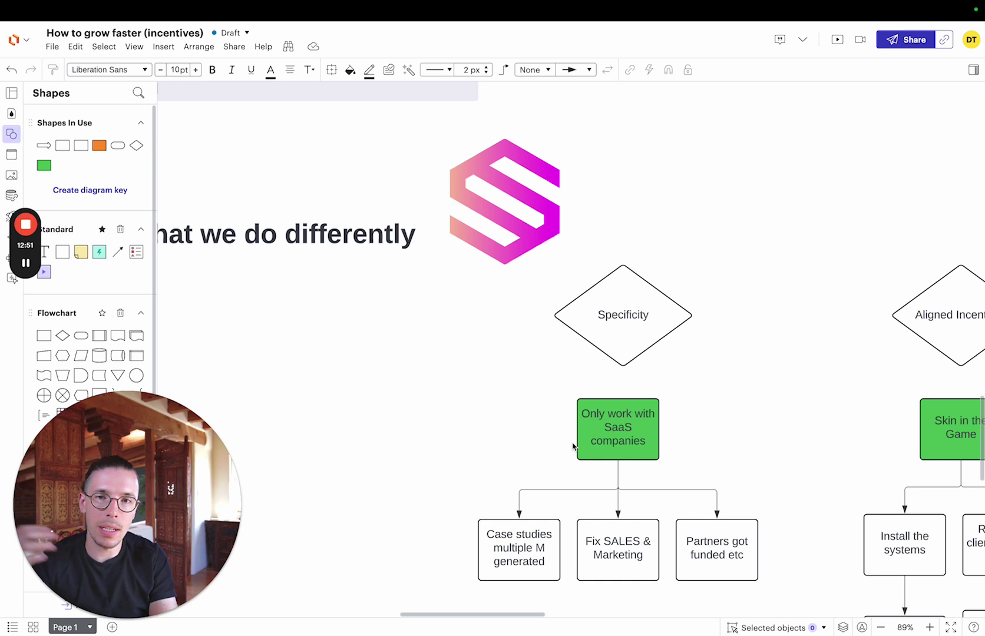
pyautogui.scroll(-1, 576, 448)
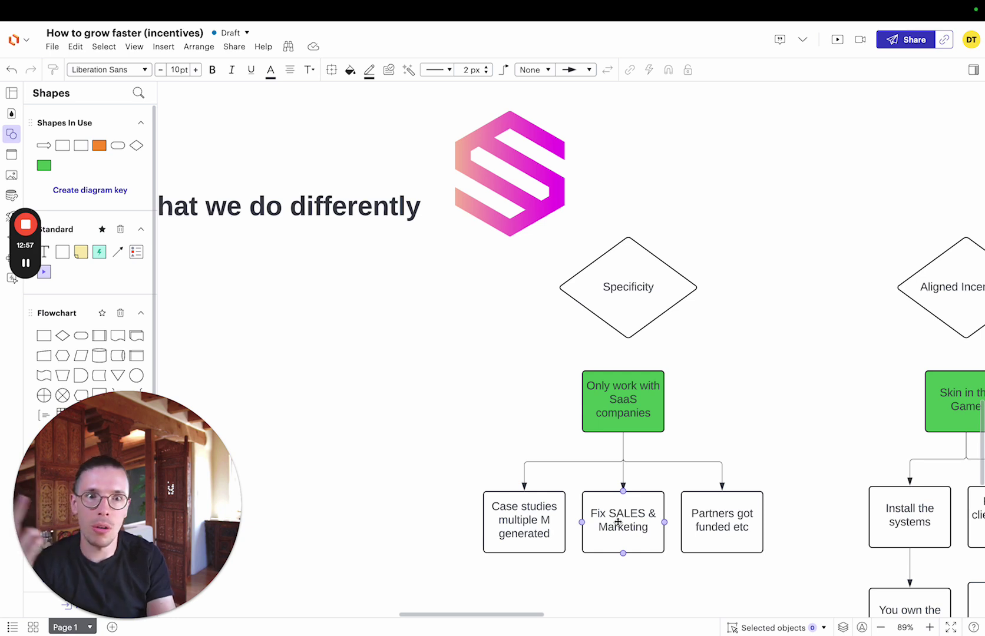
pyautogui.click(522, 535)
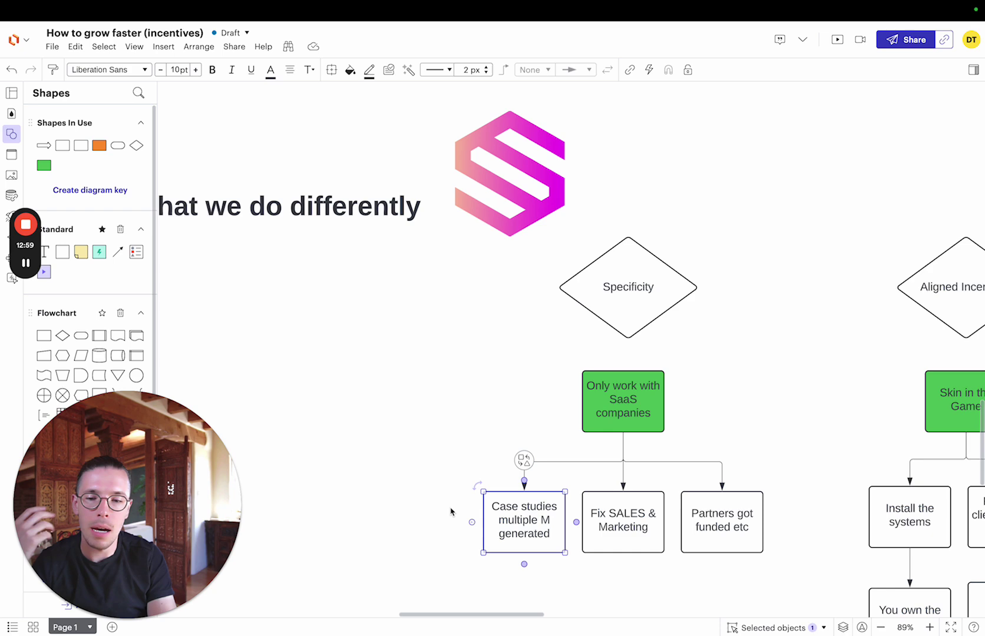
pyautogui.click(347, 510)
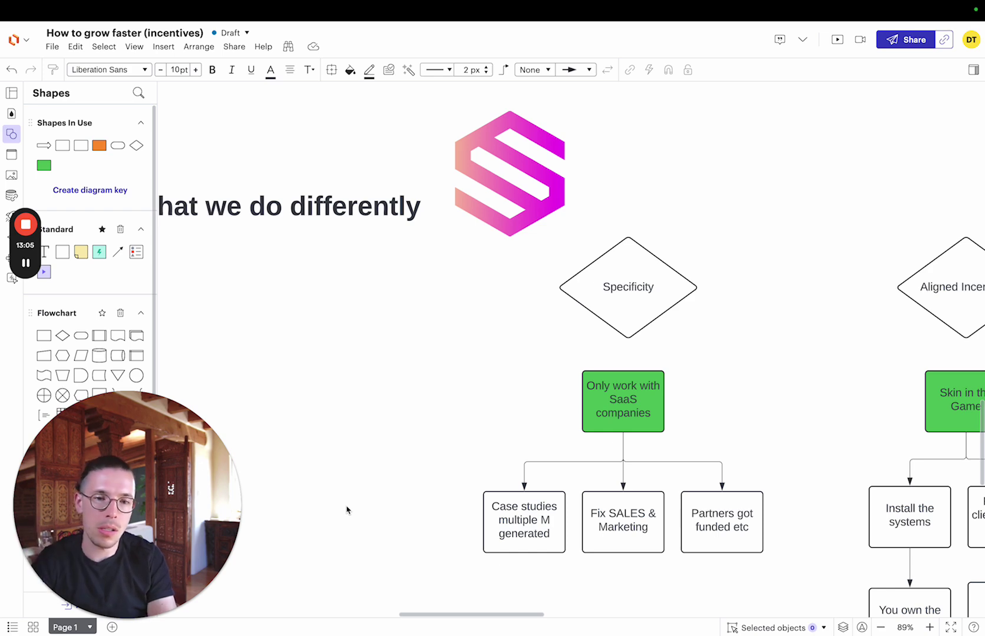
# Step: Highlight the "Install the systems" box in the Aligned Incentives branch
pyautogui.hscroll(10, 347, 511)
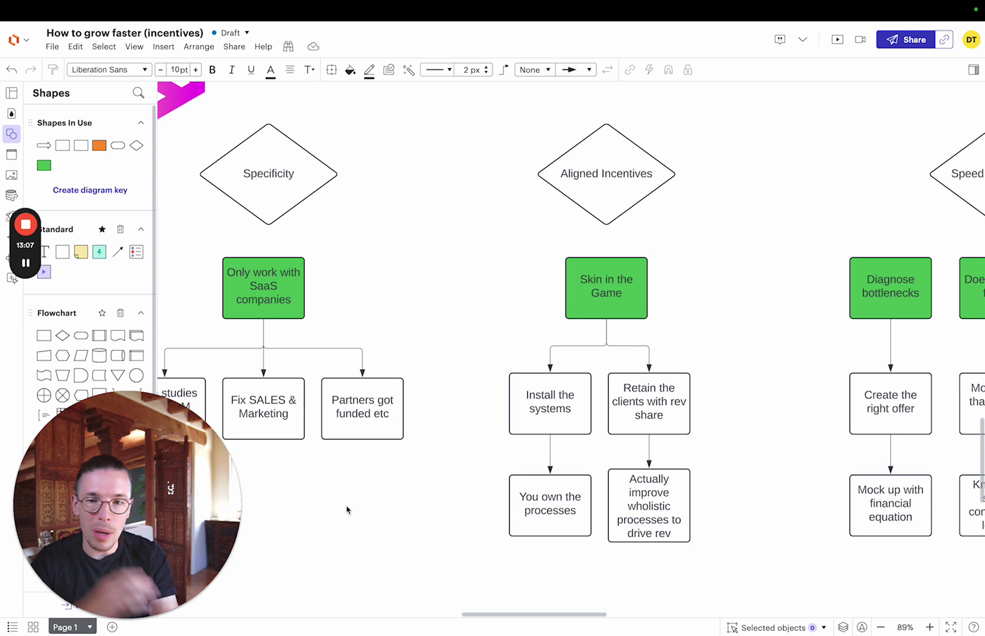
pyautogui.click(519, 412)
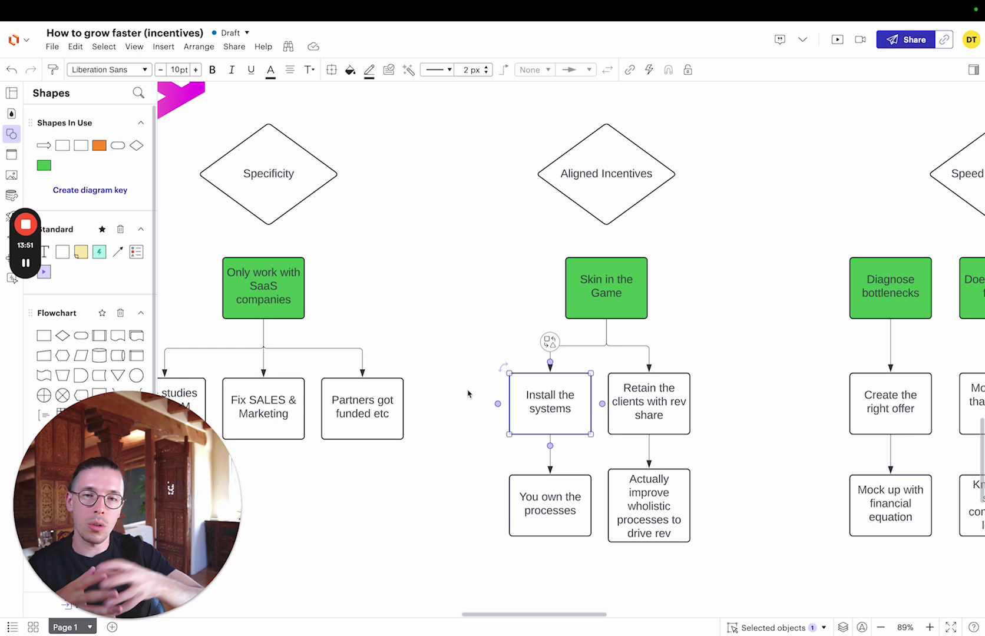
# Step: Highlight the "Retain the clients with rev share" box together with the box beneath it in the Aligned Incentives branch and deselect them
pyautogui.moveTo(720, 392); pyautogui.dragTo(634, 561)
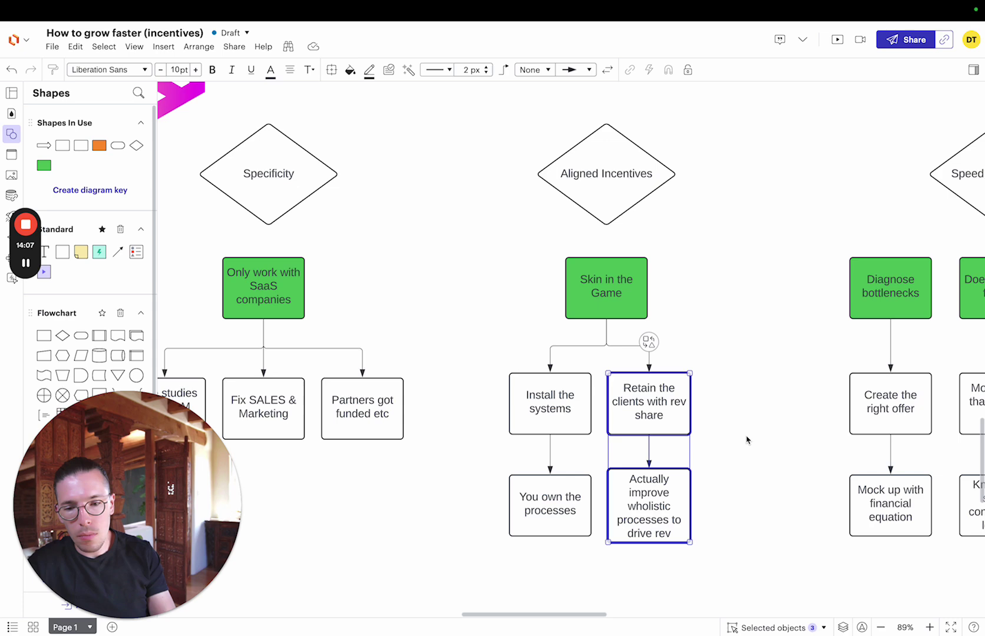
pyautogui.click(718, 543)
# Step: Examine the Speed & Efficiency branch with its three green boxes, and view the whole "What we do differently" section with all three branches
pyautogui.hscroll(5, 645, 521)
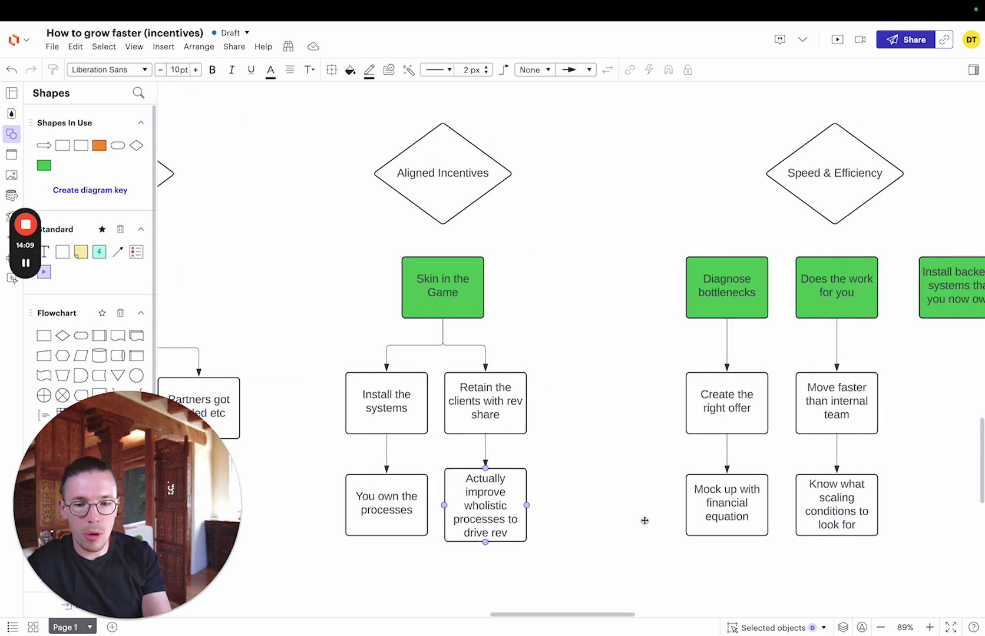
pyautogui.hscroll(5, 645, 521)
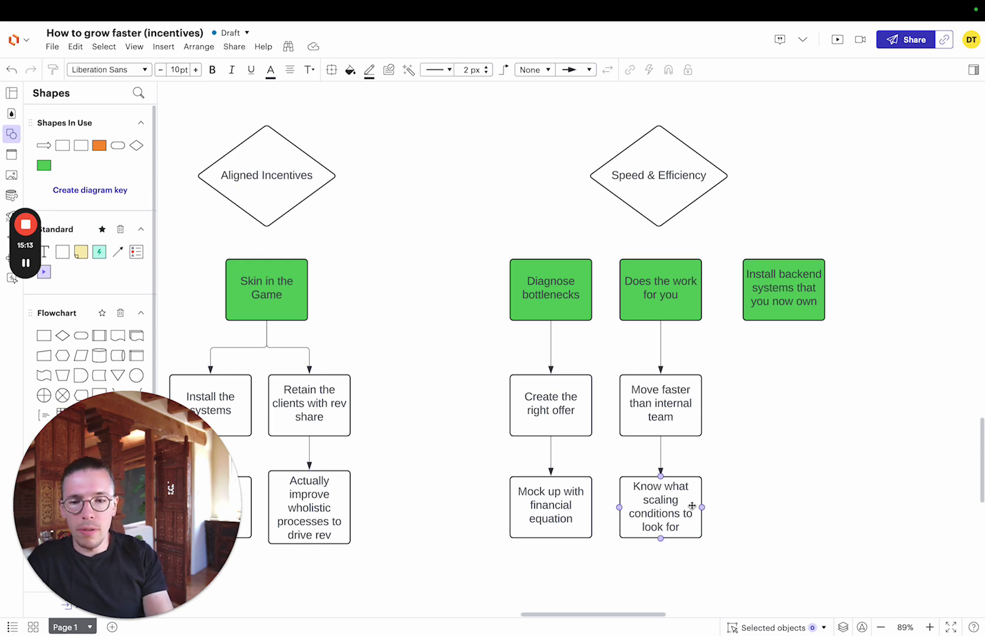
pyautogui.scroll(-1, 789, 503)
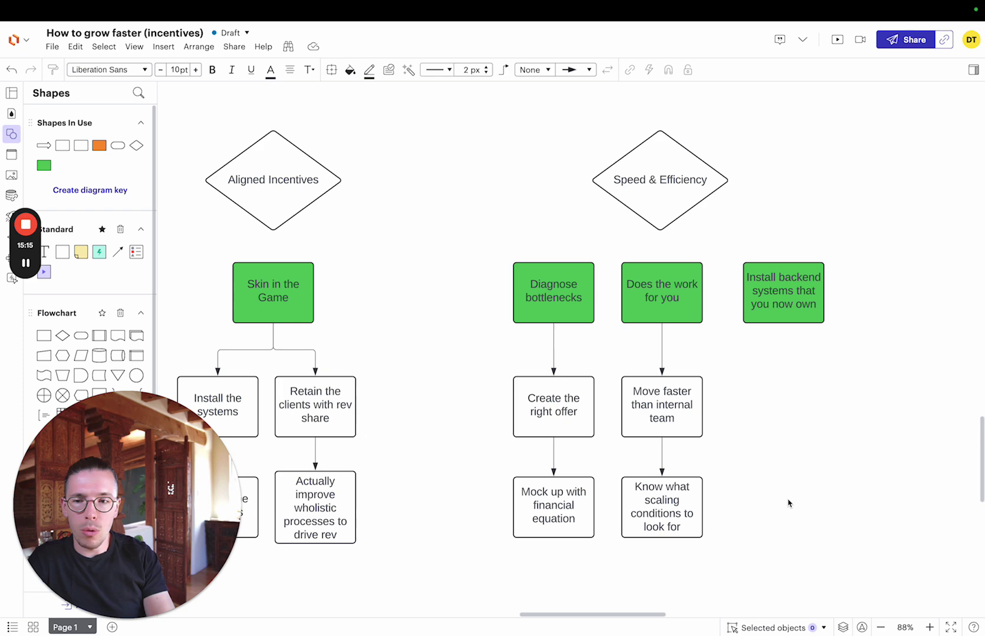
pyautogui.scroll(-5, 788, 503)
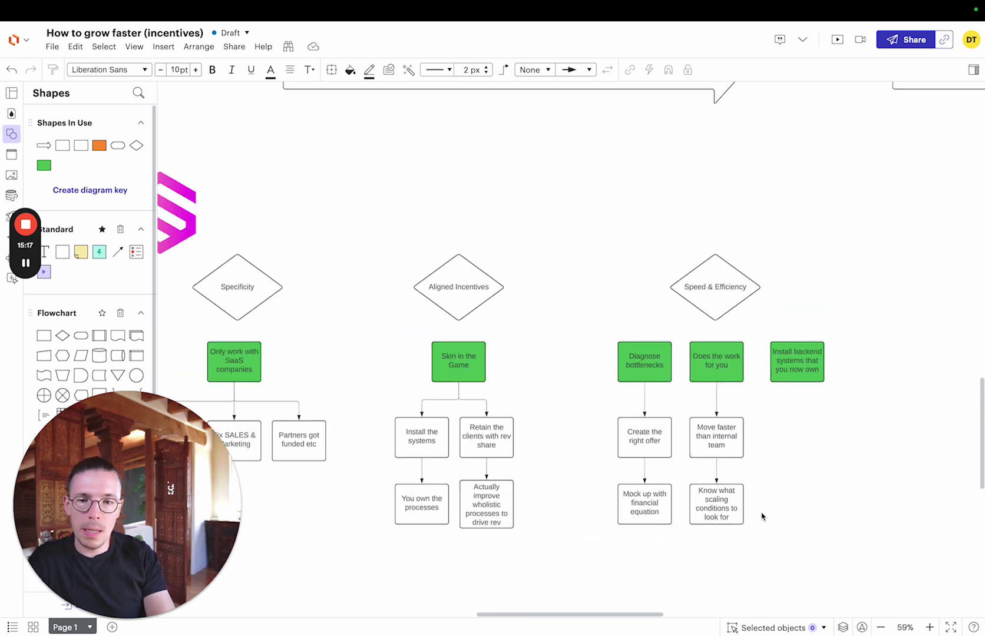
pyautogui.scroll(-3, 760, 518)
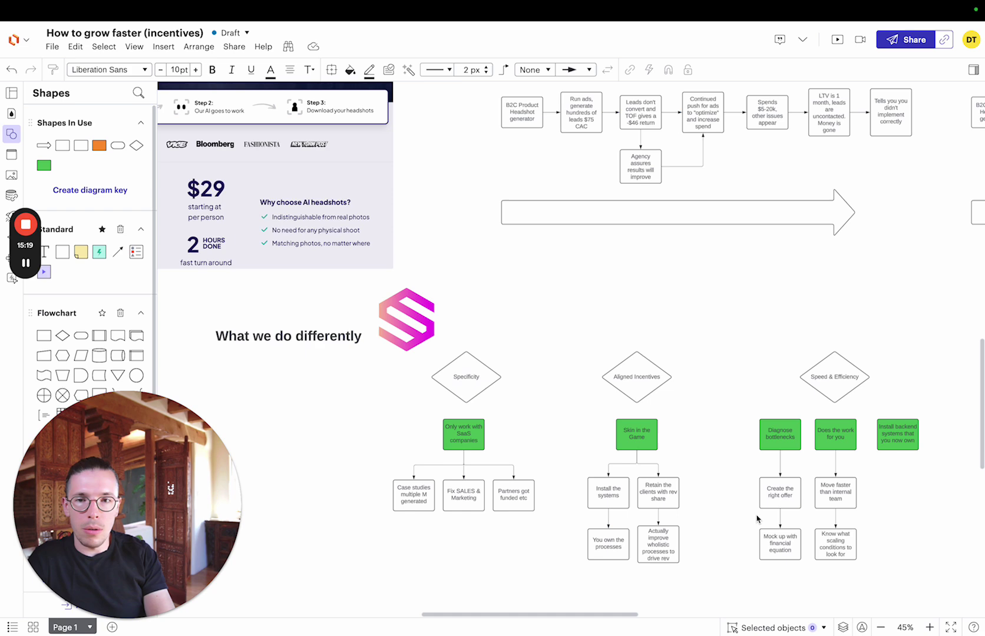
pyautogui.scroll(-1, 758, 518)
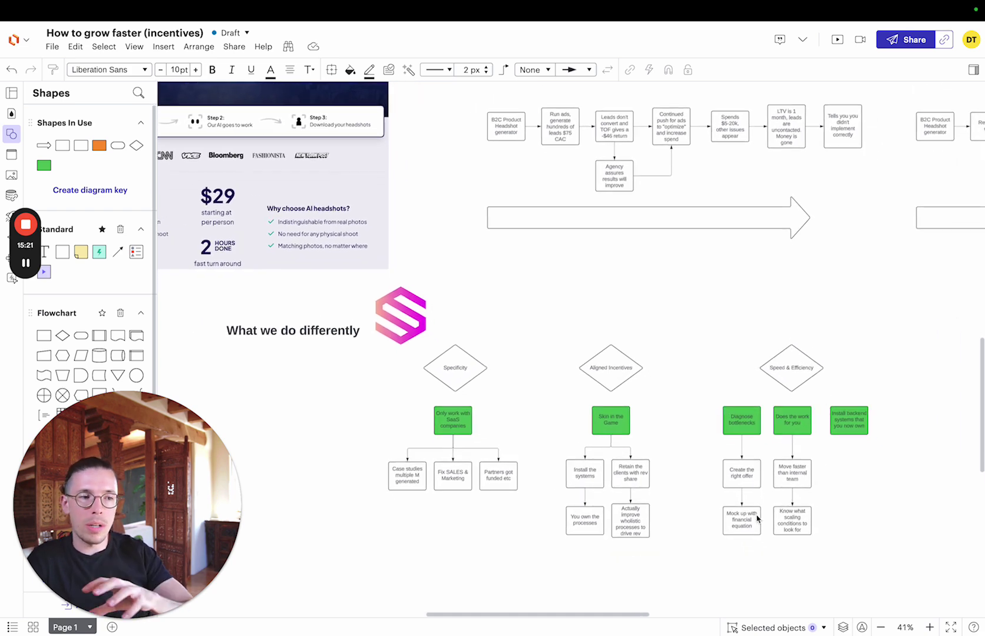